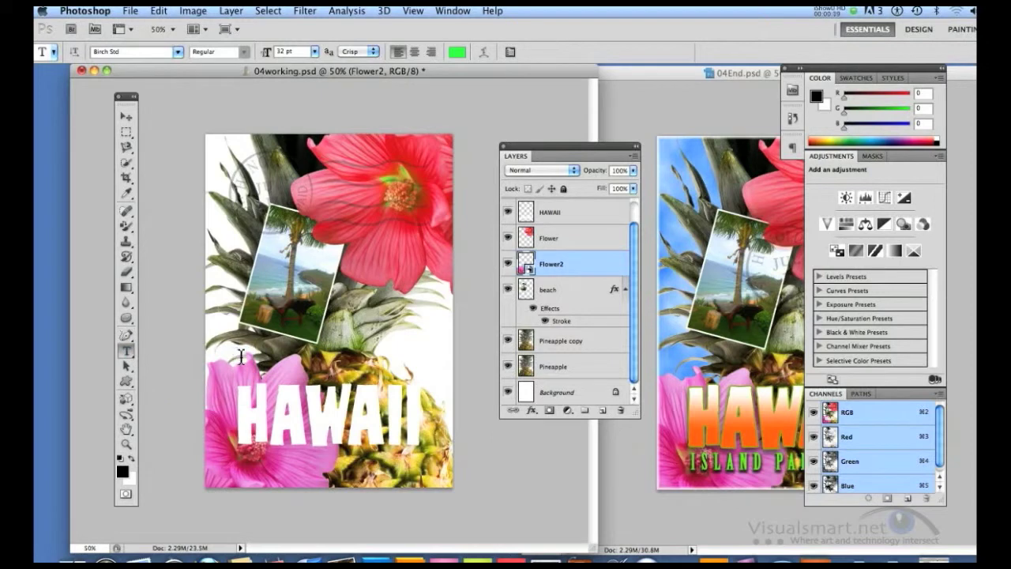
# Set the Type tool to Birch Std at 32 pt with Crisp anti-aliasing.
pyautogui.click(179, 53)
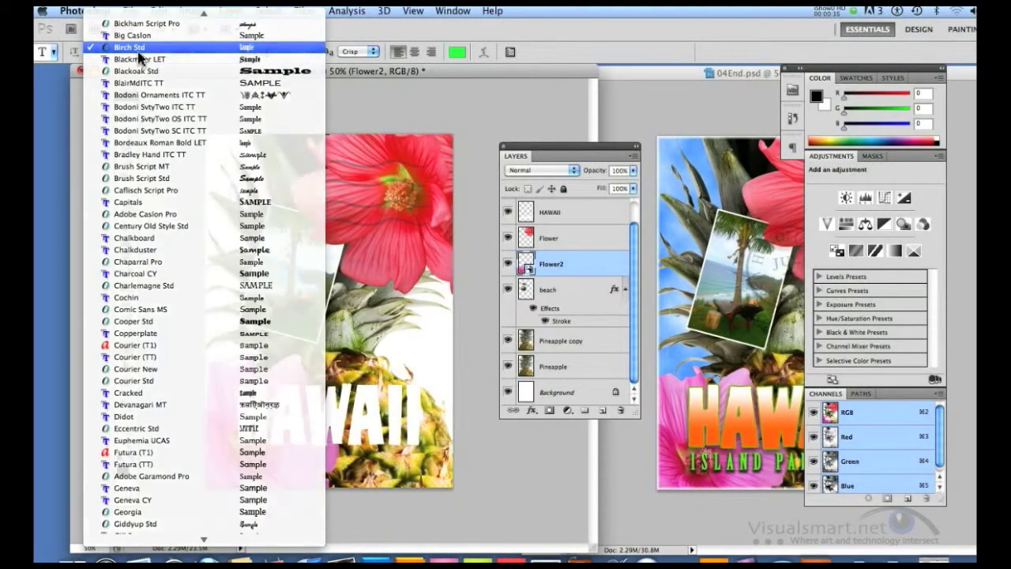
pyautogui.click(138, 49)
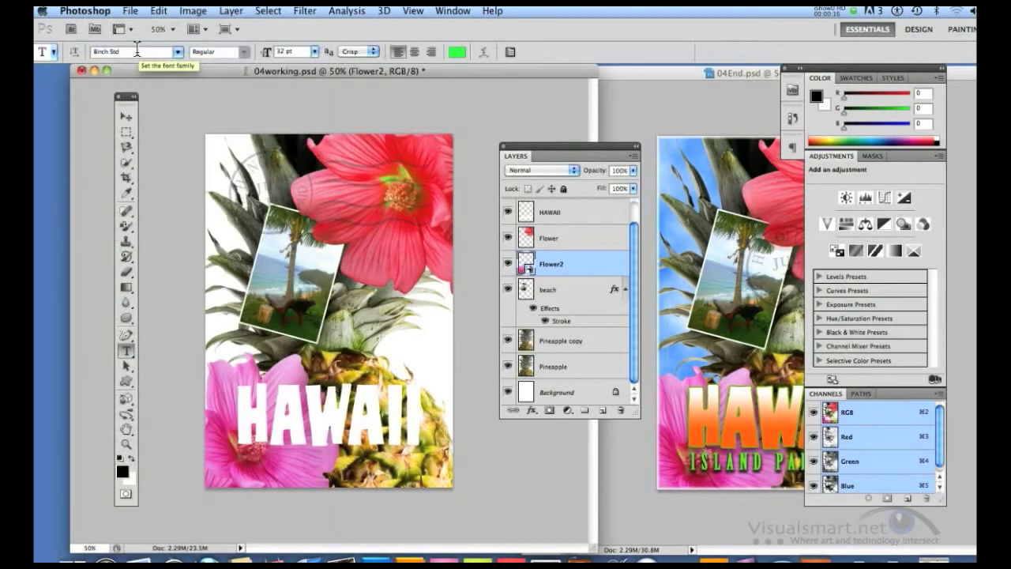
pyautogui.click(314, 53)
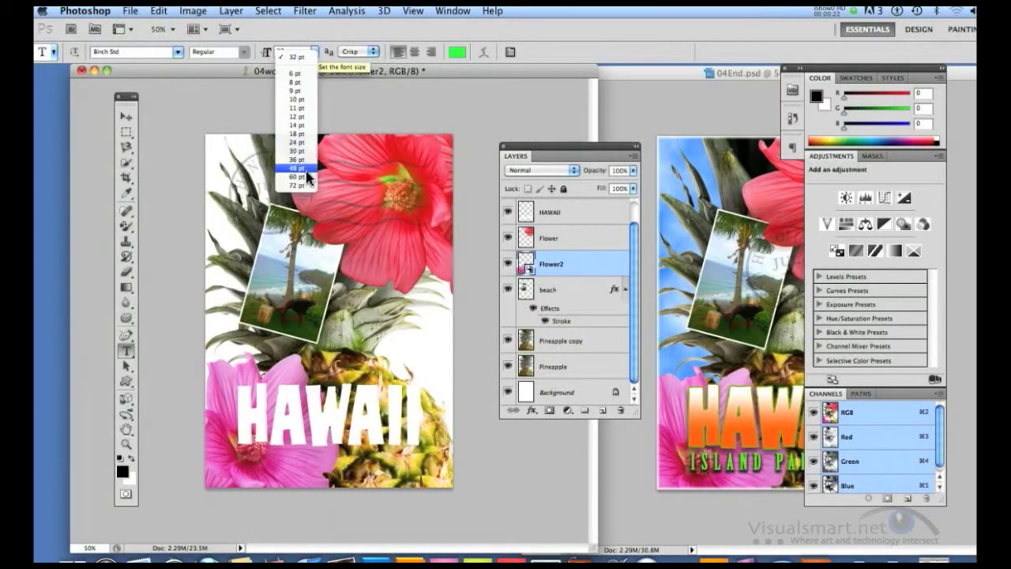
pyautogui.click(282, 54)
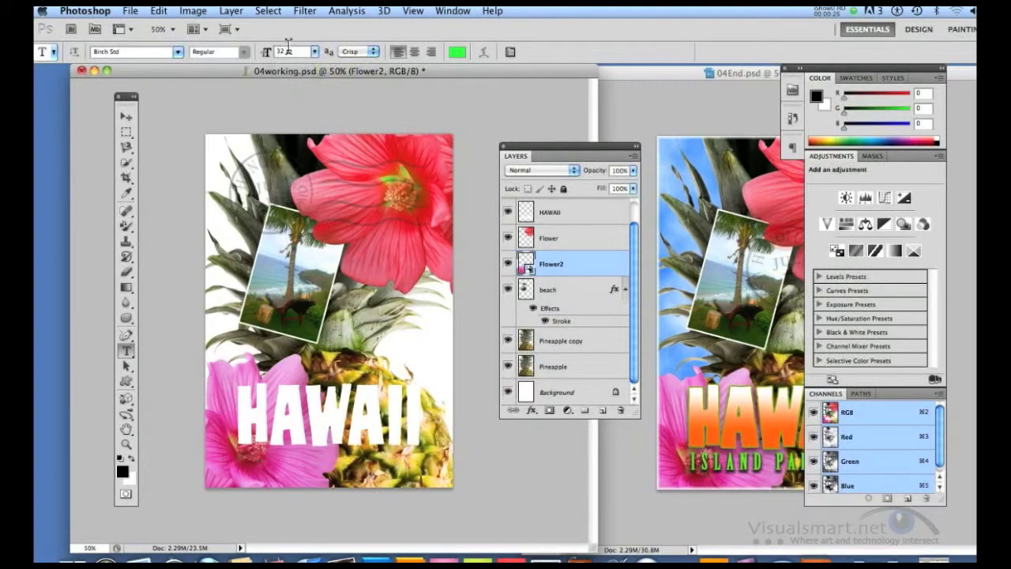
pyautogui.click(364, 57)
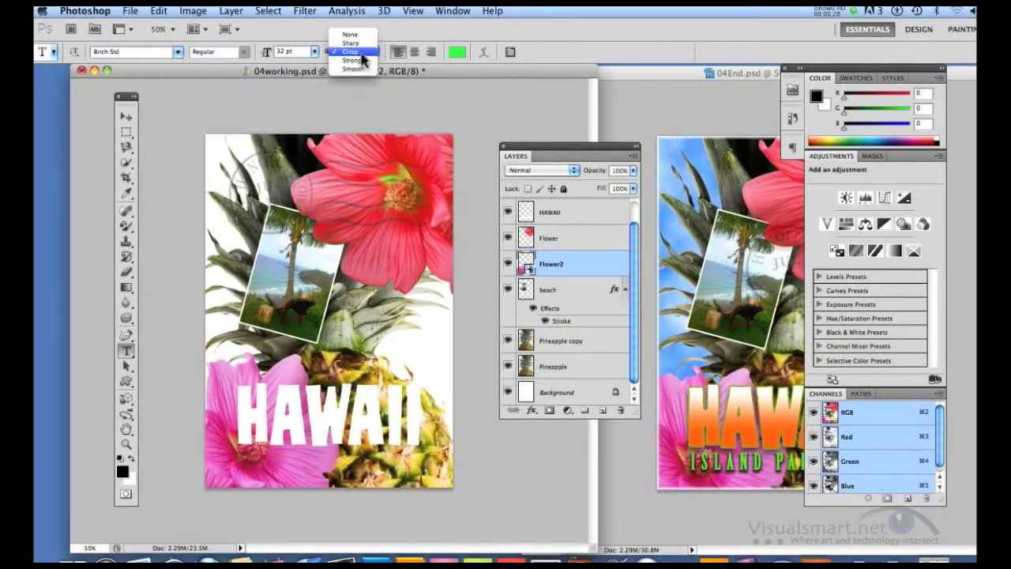
pyautogui.click(360, 52)
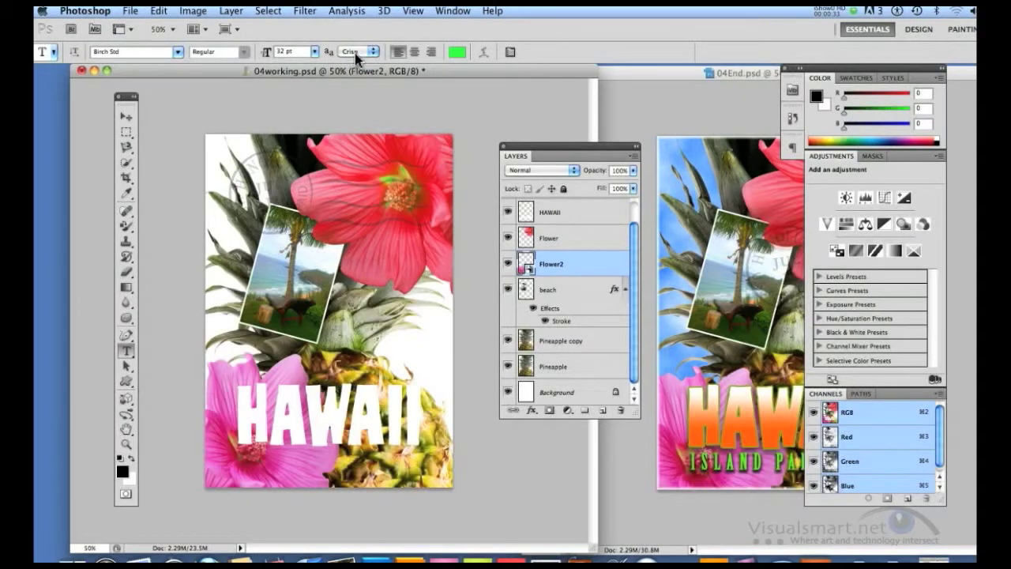
# Set the text color to bright green, hex 11f246.
pyautogui.click(455, 55)
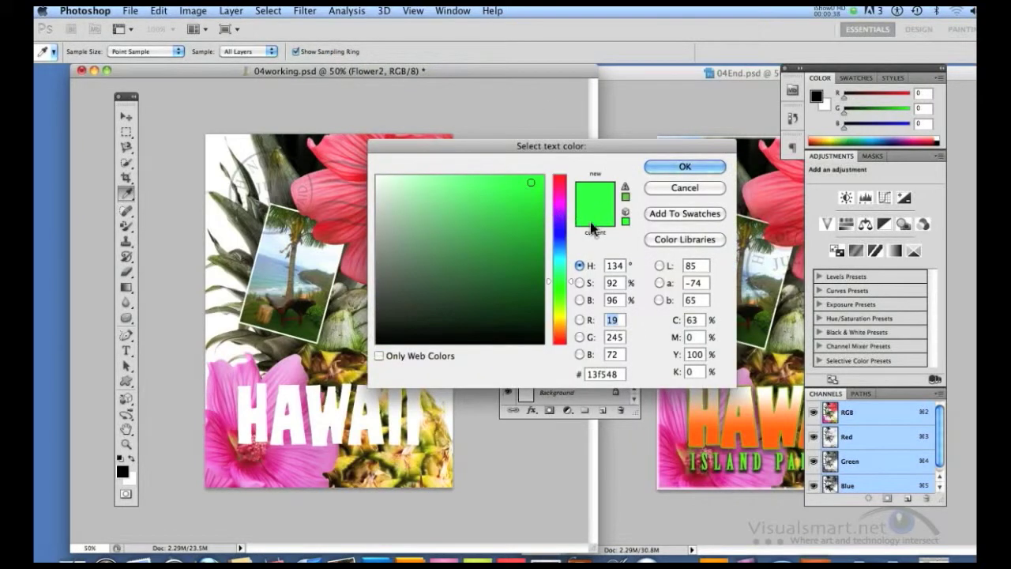
pyautogui.click(531, 184)
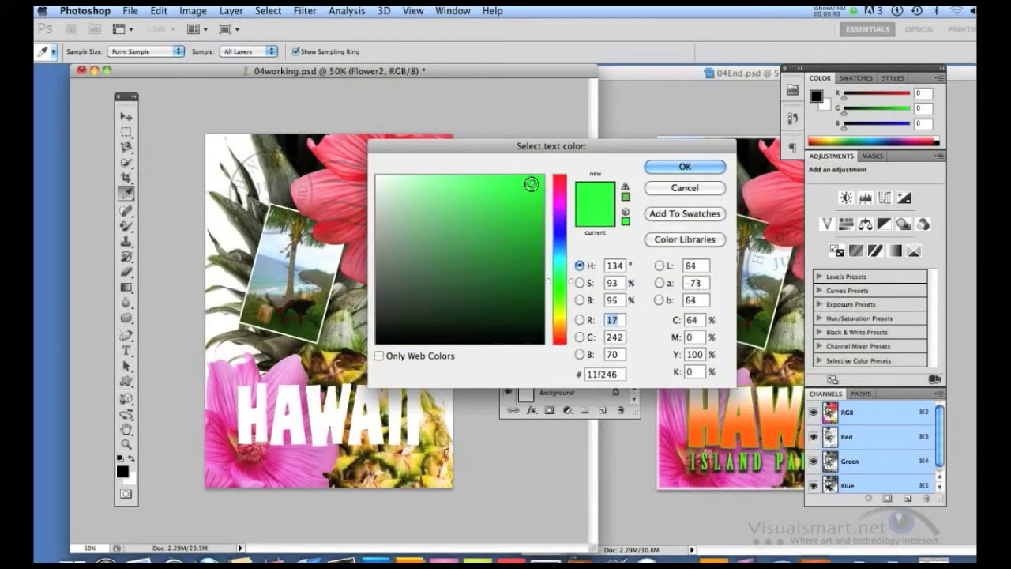
pyautogui.click(681, 167)
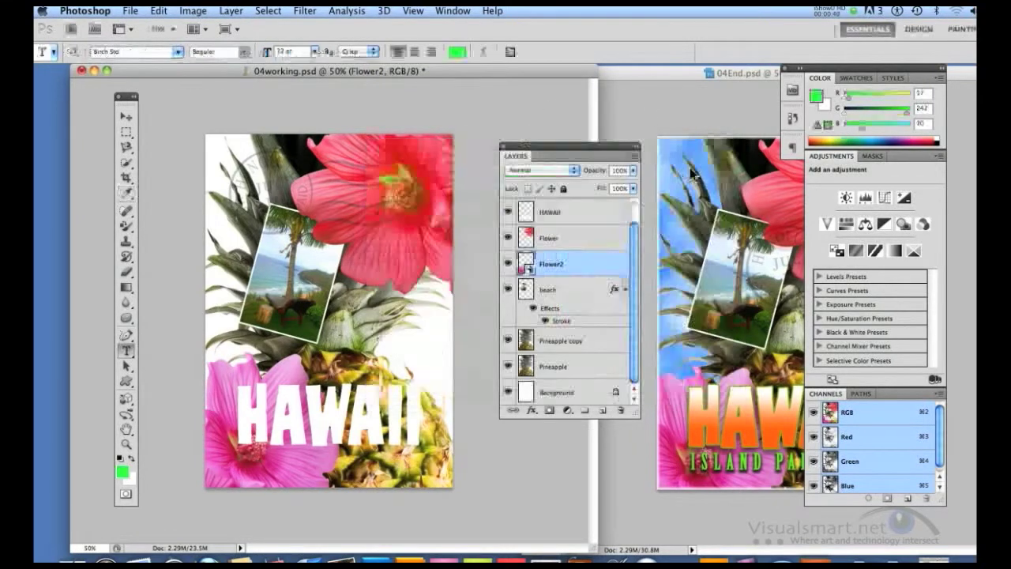
# Show the character settings, turn on All Caps and set the tracking to 250.
pyautogui.click(510, 53)
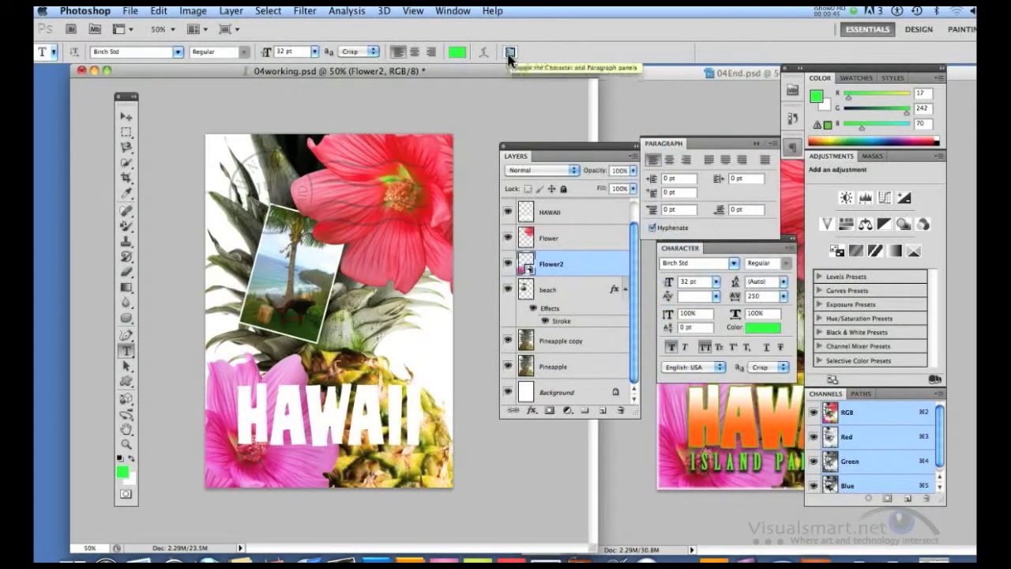
pyautogui.moveTo(676, 251); pyautogui.dragTo(558, 68)
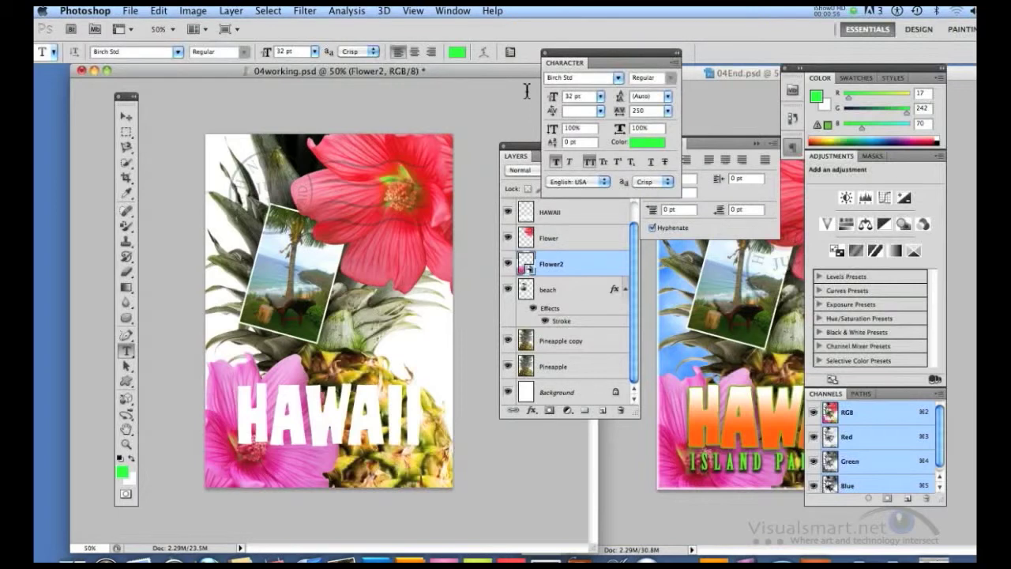
pyautogui.click(588, 162)
pyautogui.click(668, 112)
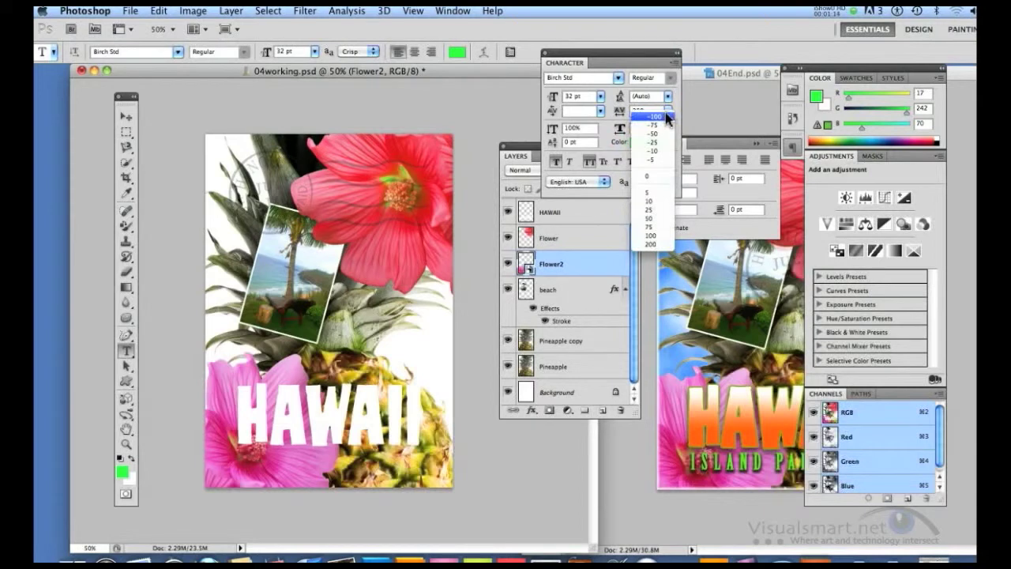
pyautogui.click(653, 245)
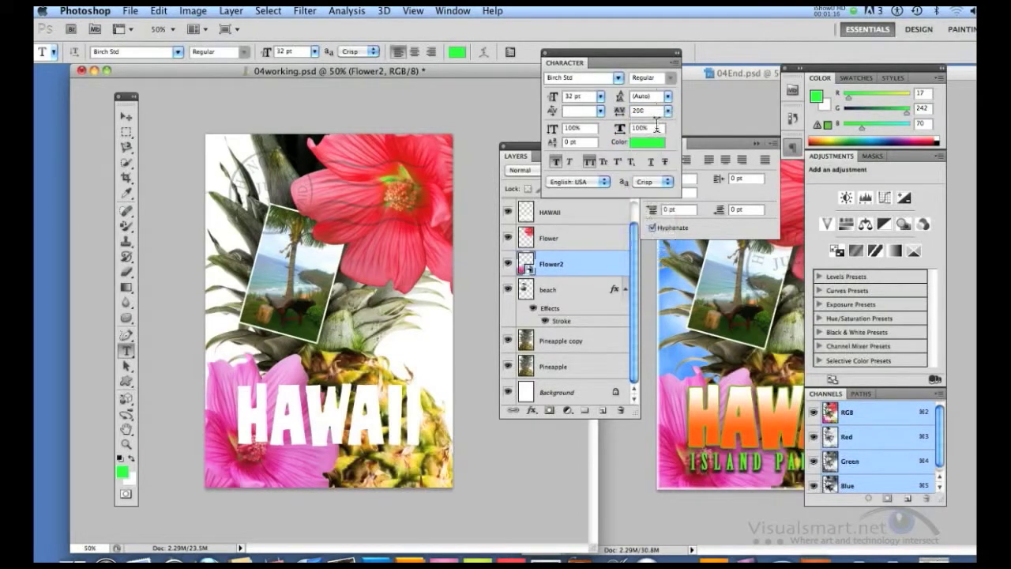
pyautogui.write('250')
# Add the text "ISLAND PARADISE" just below the HAWAII lettering, then commit it and put the character settings away.
pyautogui.click(237, 466)
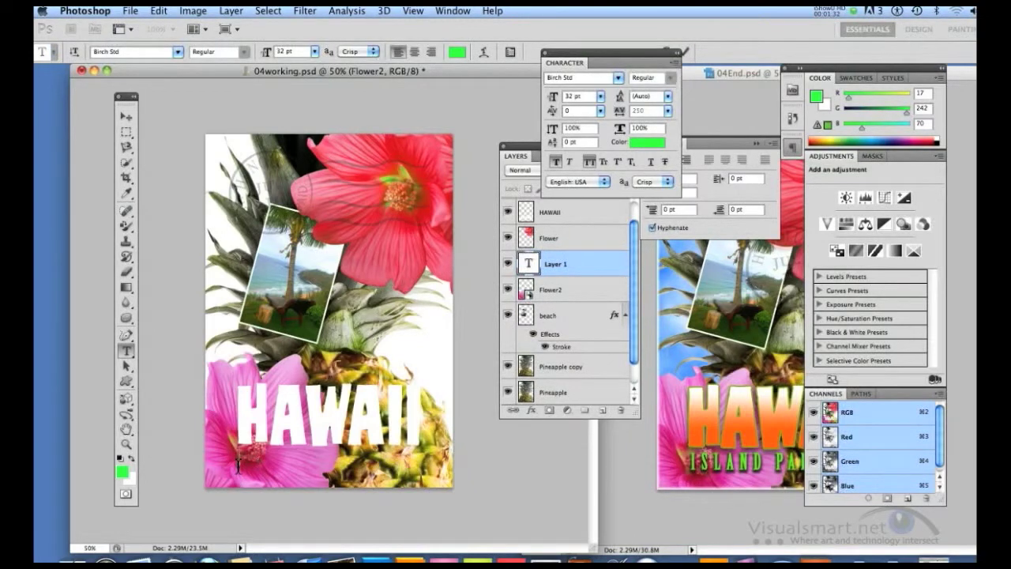
pyautogui.write('ISLAND PARAD')
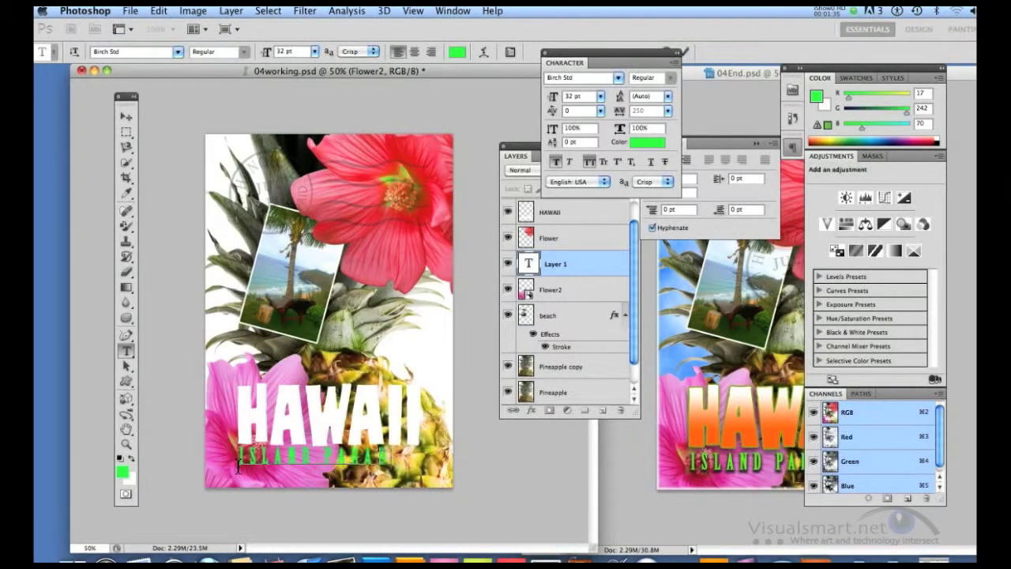
pyautogui.write('ISE')
pyautogui.click(544, 55)
pyautogui.click(684, 54)
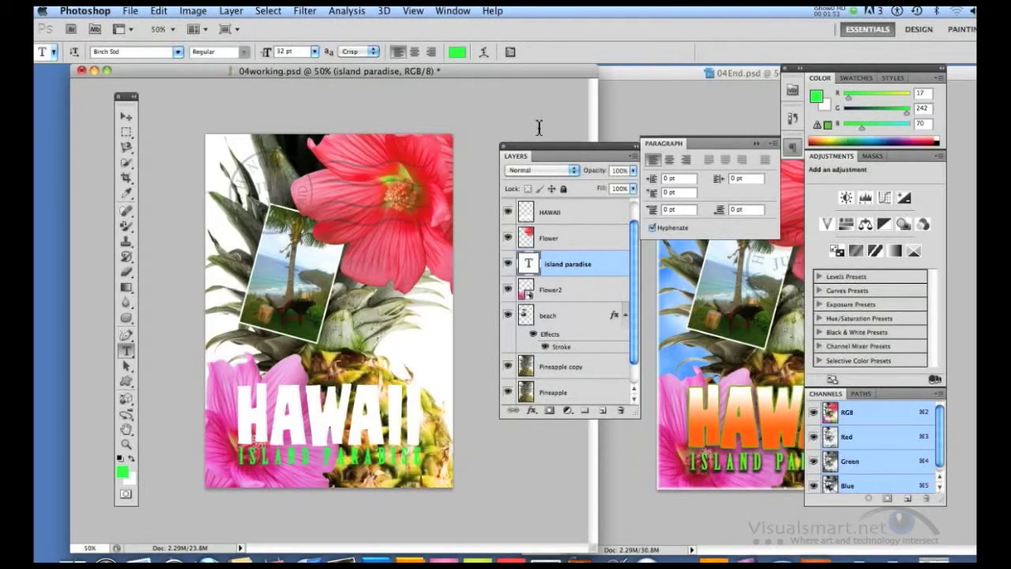
# Load the HAWAII layer's lettering as a selection and activate the Gradient tool.
pyautogui.click(555, 214)
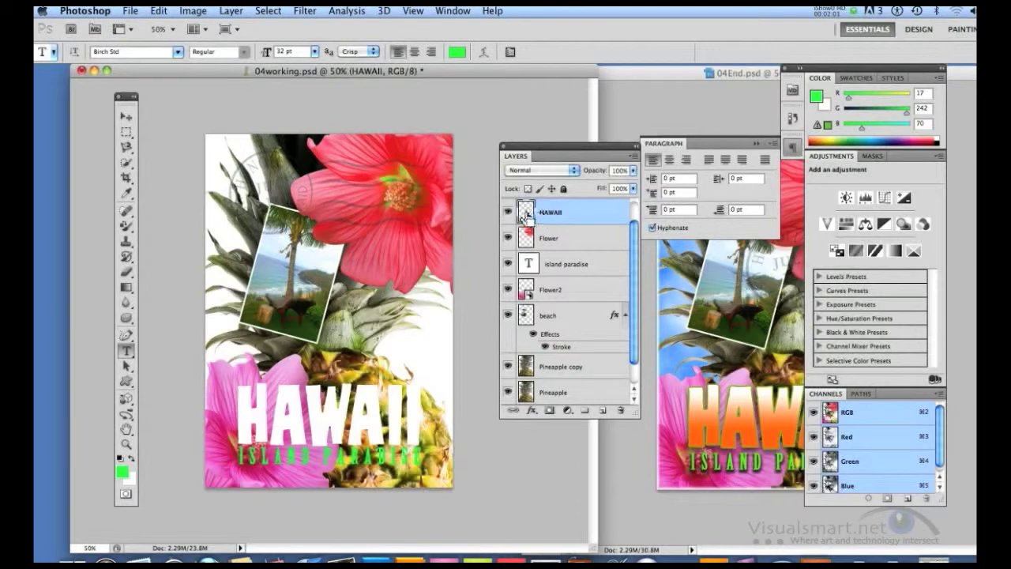
pyautogui.keyDown('super'); pyautogui.click(526, 214); pyautogui.keyUp('super')
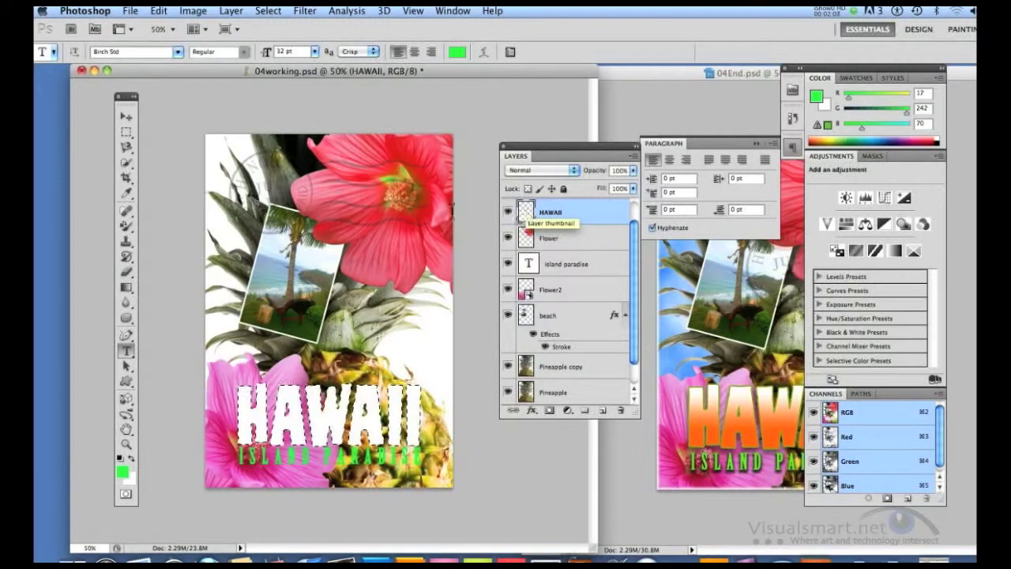
pyautogui.click(126, 287)
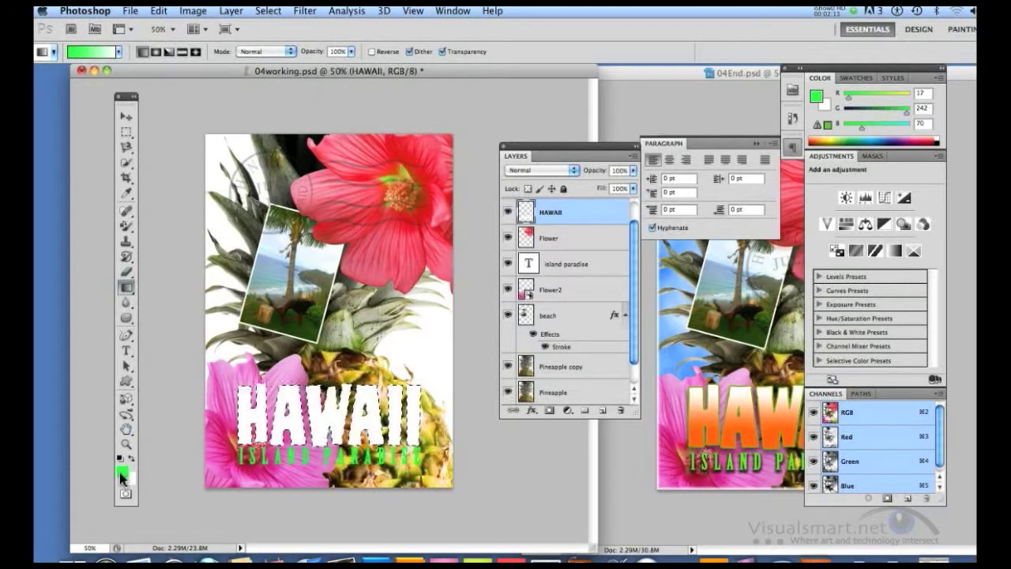
# Set the foreground color to orange, hex f27b11, for the gradient.
pyautogui.click(121, 476)
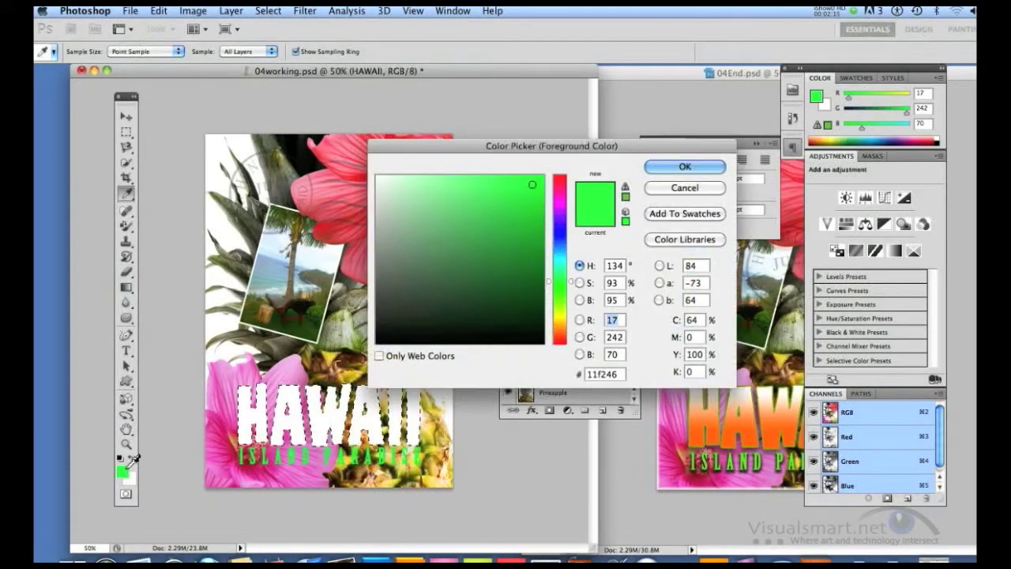
pyautogui.click(561, 330)
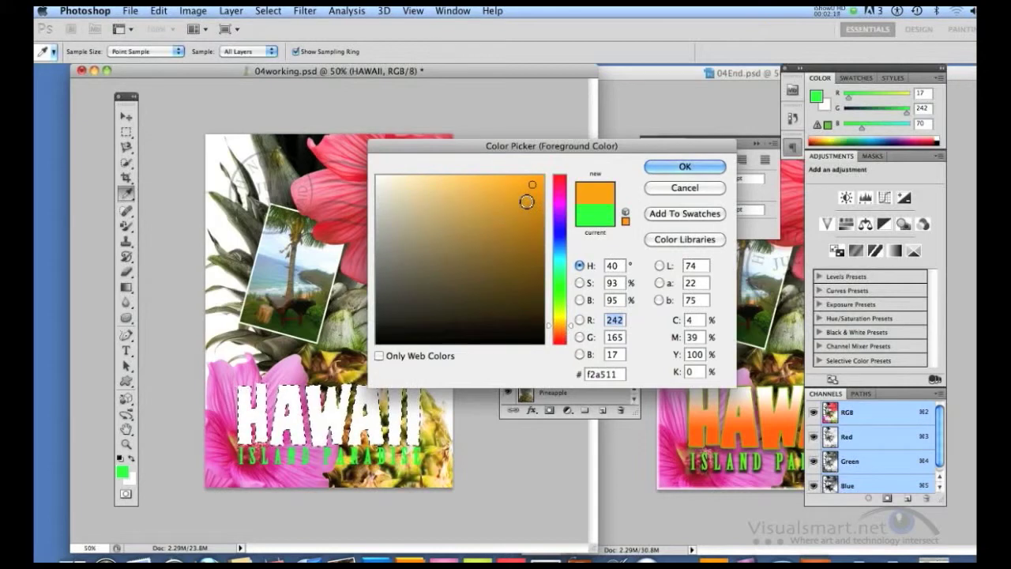
pyautogui.click(562, 331)
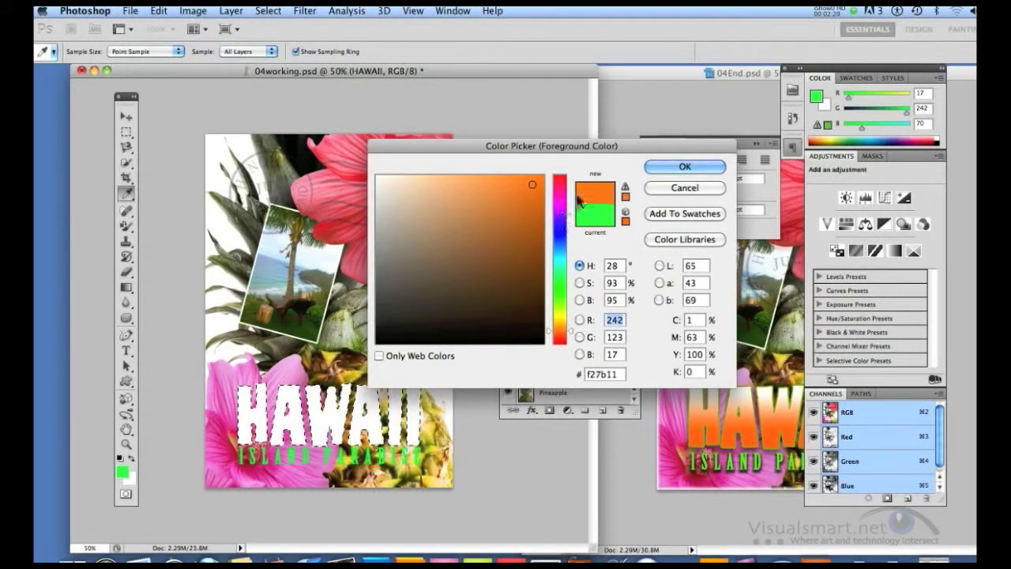
pyautogui.click(684, 167)
pyautogui.press('g')
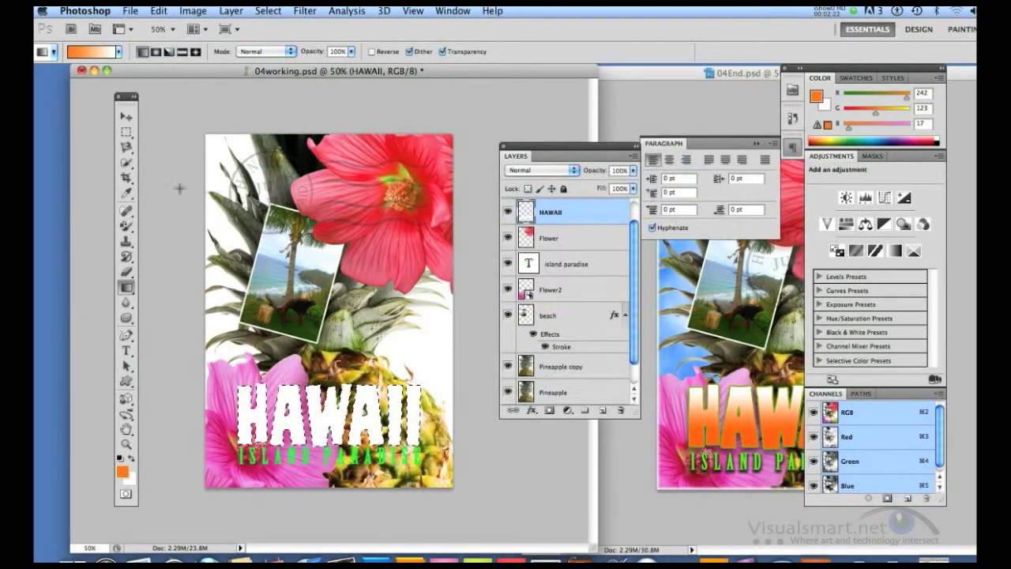
# Fill the selected HAWAII letters with an orange-to-white linear gradient running from their base to their top, then deselect.
pyautogui.click(118, 52)
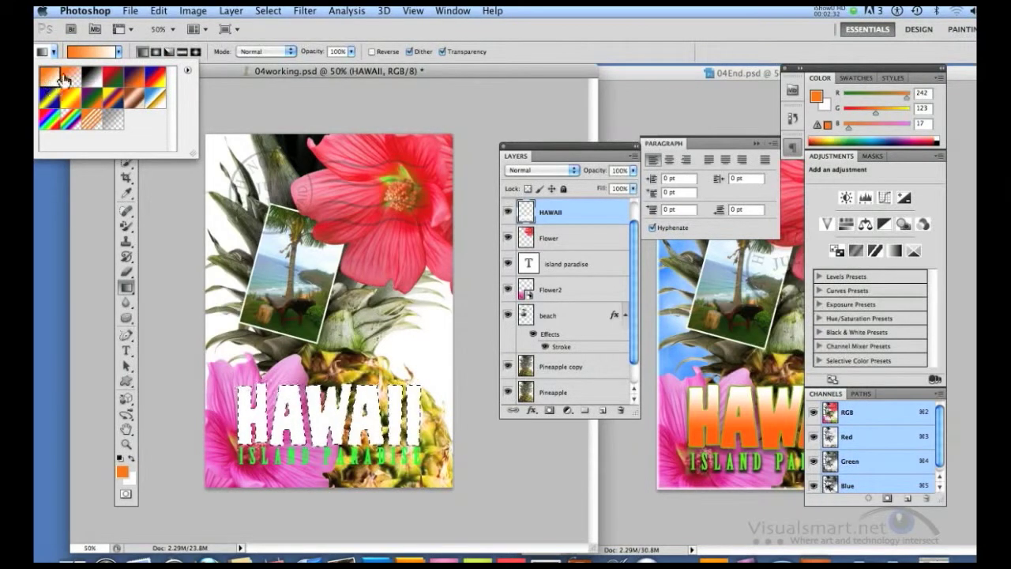
pyautogui.click(95, 50)
pyautogui.click(666, 133)
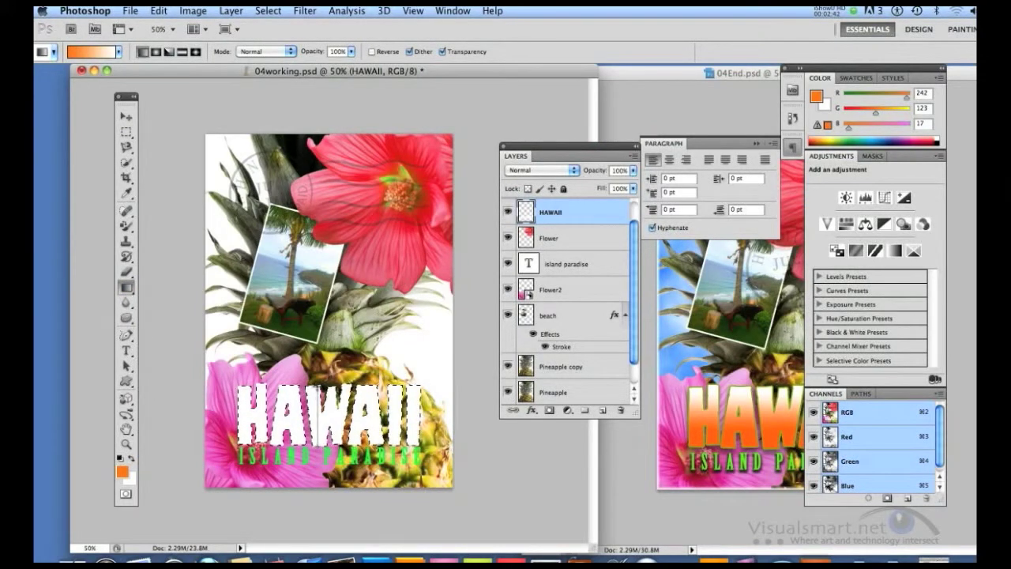
pyautogui.moveTo(319, 446); pyautogui.dragTo(318, 387)
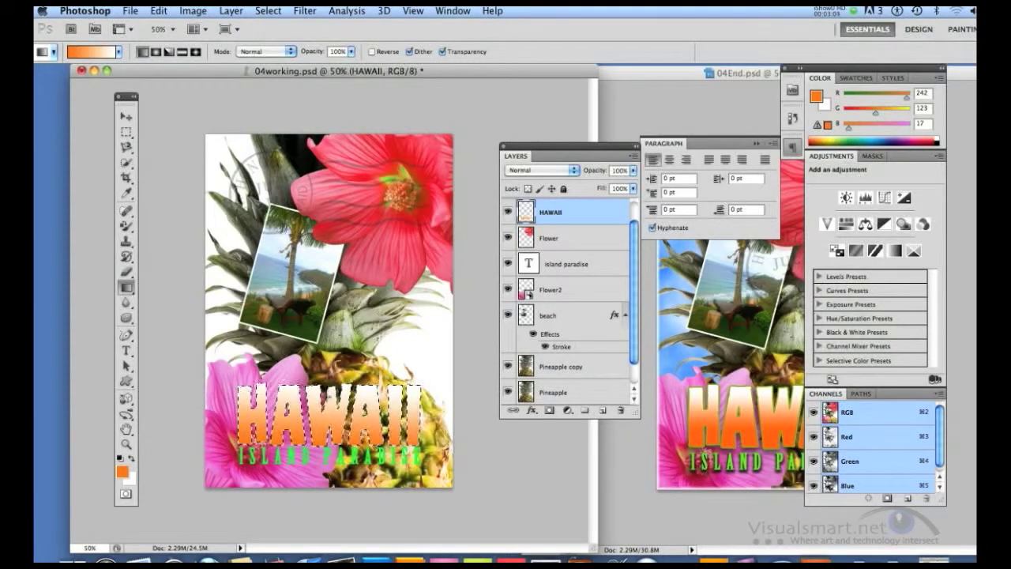
pyautogui.press('super+d')
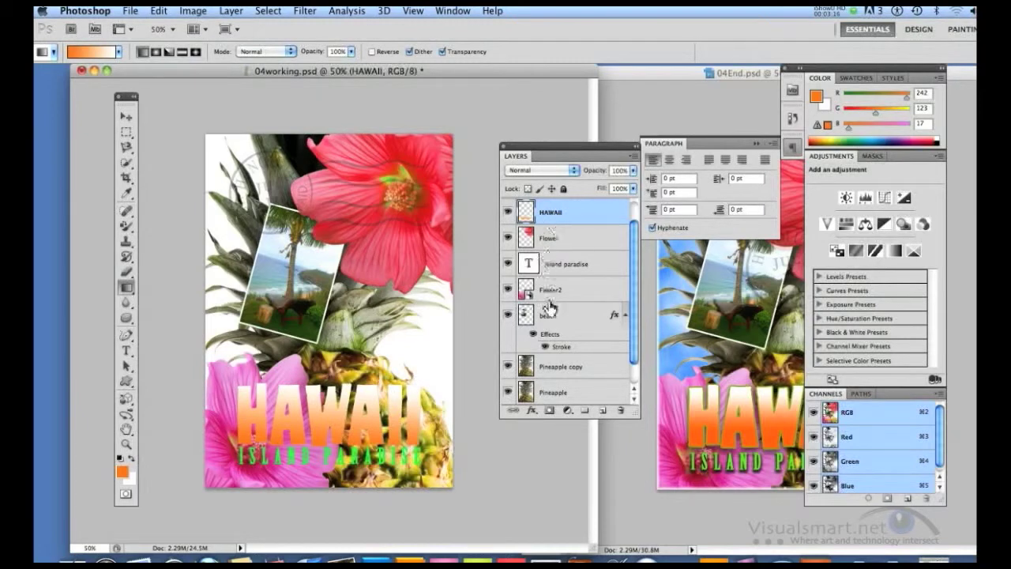
# Add a drop shadow to the HAWAII layer with 75% opacity and a distance of 5 px.
pyautogui.click(532, 410)
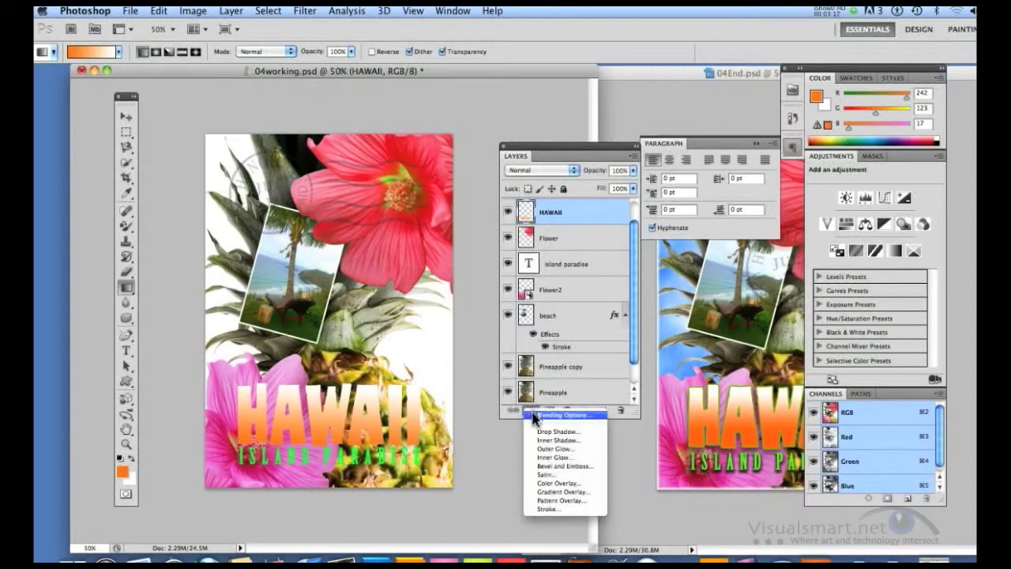
pyautogui.click(553, 432)
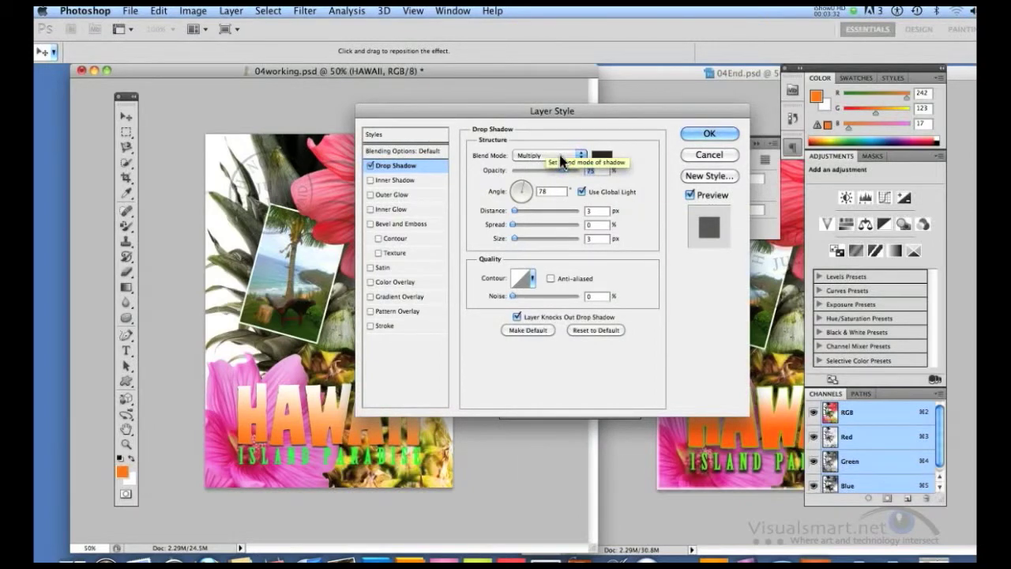
pyautogui.doubleClick(594, 170)
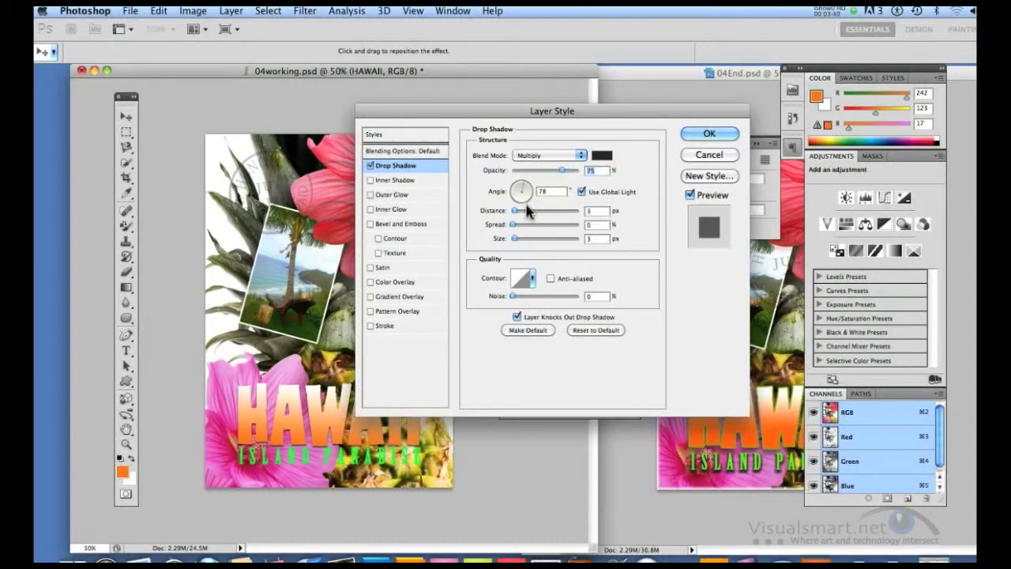
pyautogui.click(593, 211)
pyautogui.press('Return')
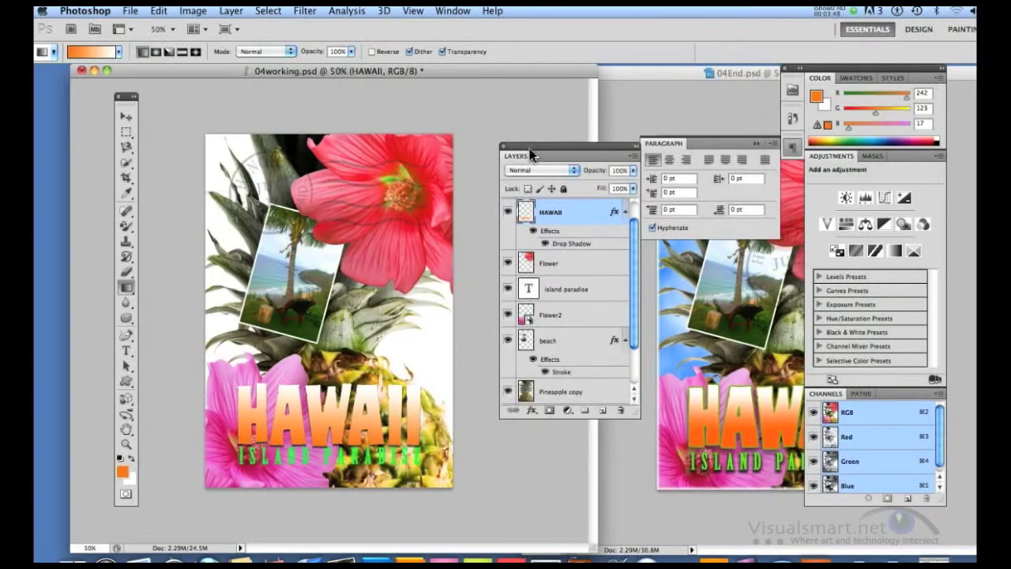
# Set the HAWAII layer's drop shadow to 30% spread and a size of 10 px.
pyautogui.doubleClick(614, 218)
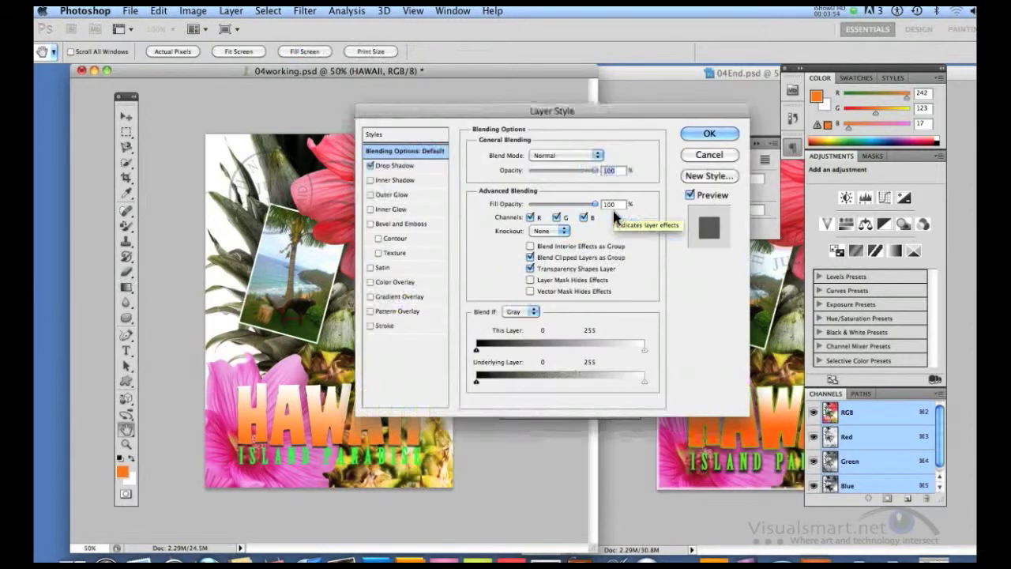
pyautogui.click(399, 166)
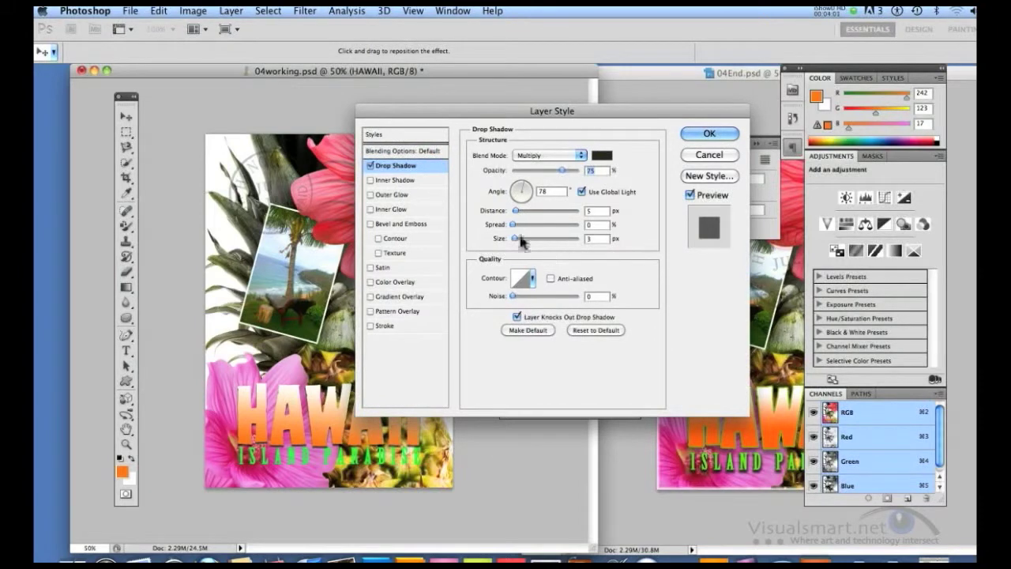
pyautogui.moveTo(514, 229); pyautogui.dragTo(528, 228)
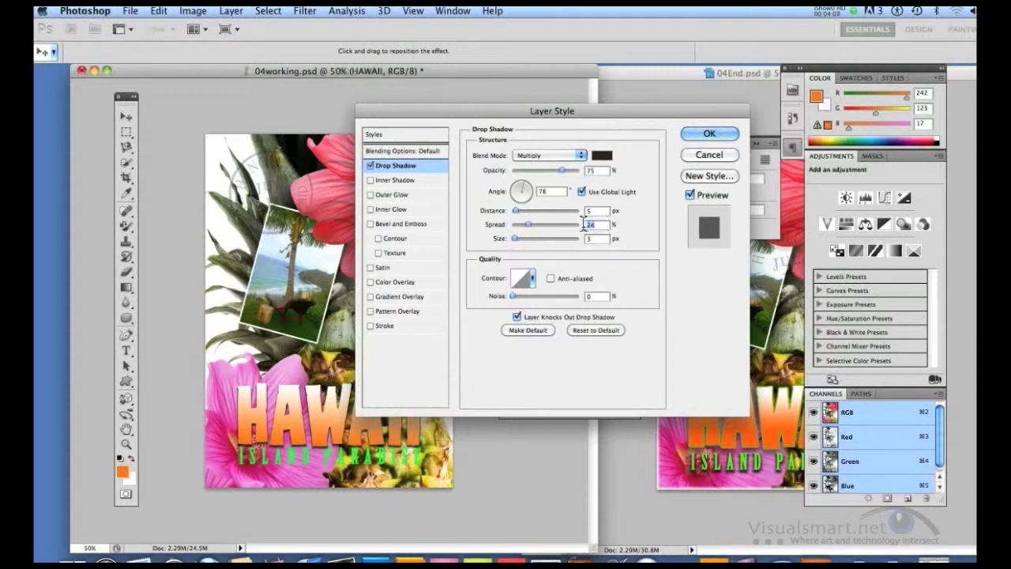
pyautogui.write('30')
pyautogui.moveTo(516, 241); pyautogui.dragTo(519, 245)
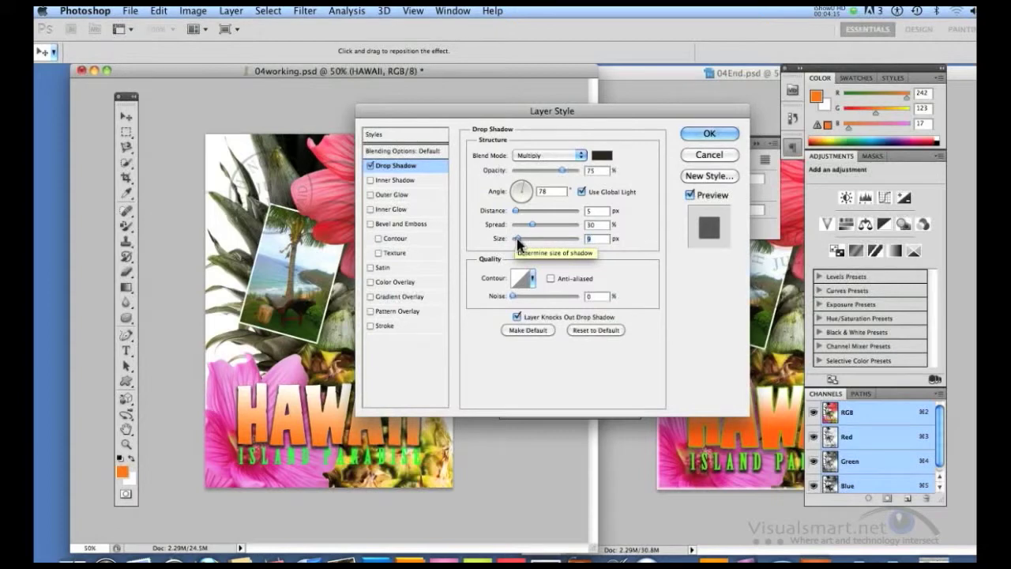
pyautogui.moveTo(518, 243); pyautogui.dragTo(520, 243)
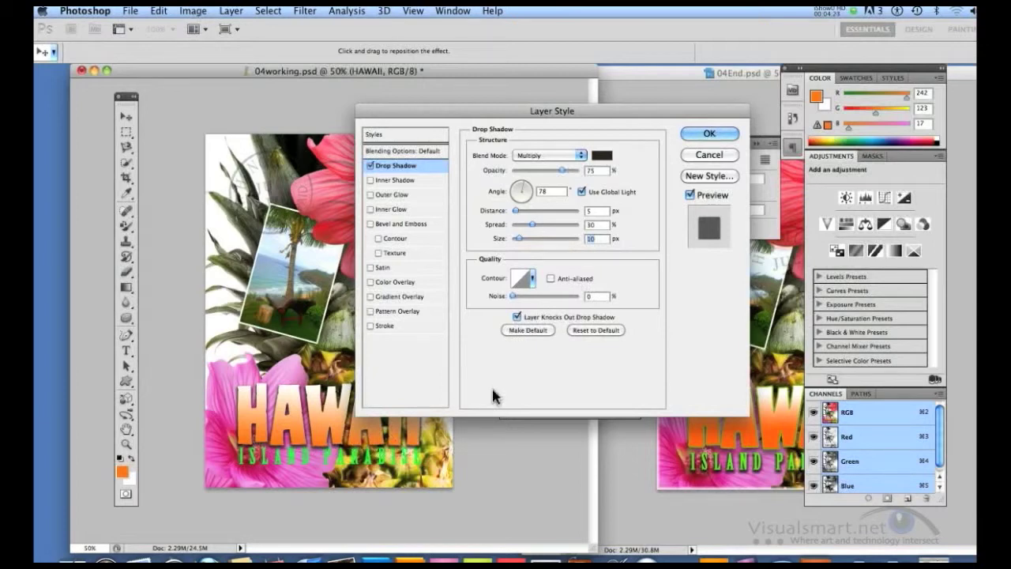
pyautogui.click(709, 132)
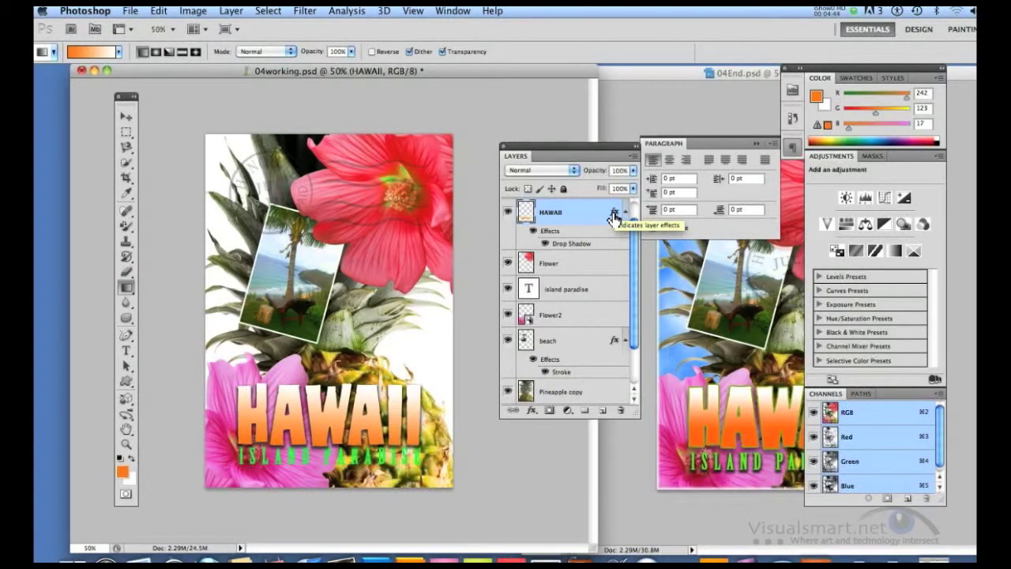
# Move the HAWAII layer's drop shadow effect to the island paradise text layer, and copy it back onto HAWAII.
pyautogui.moveTo(615, 217); pyautogui.dragTo(593, 293)
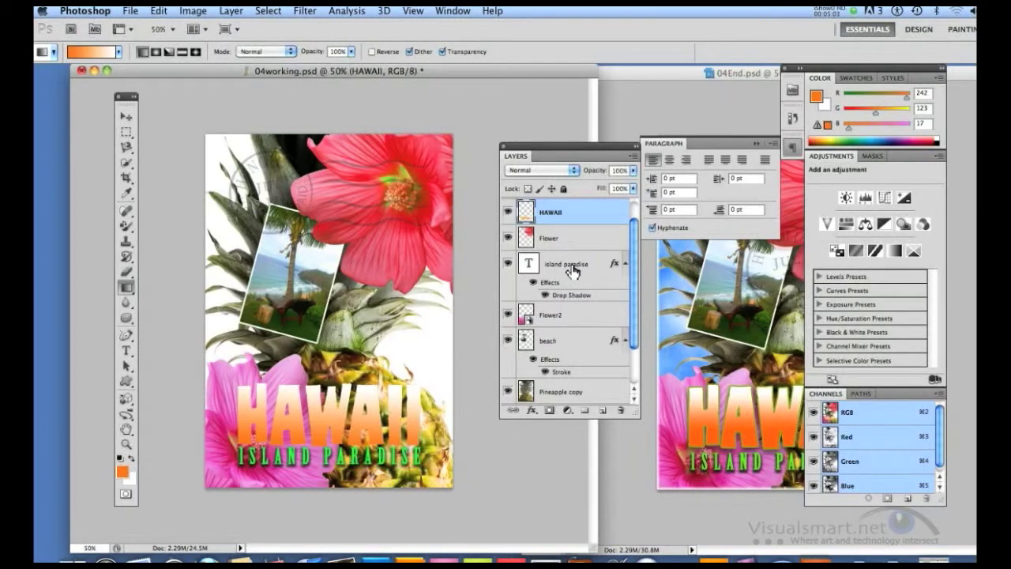
pyautogui.moveTo(614, 268); pyautogui.dragTo(612, 211)
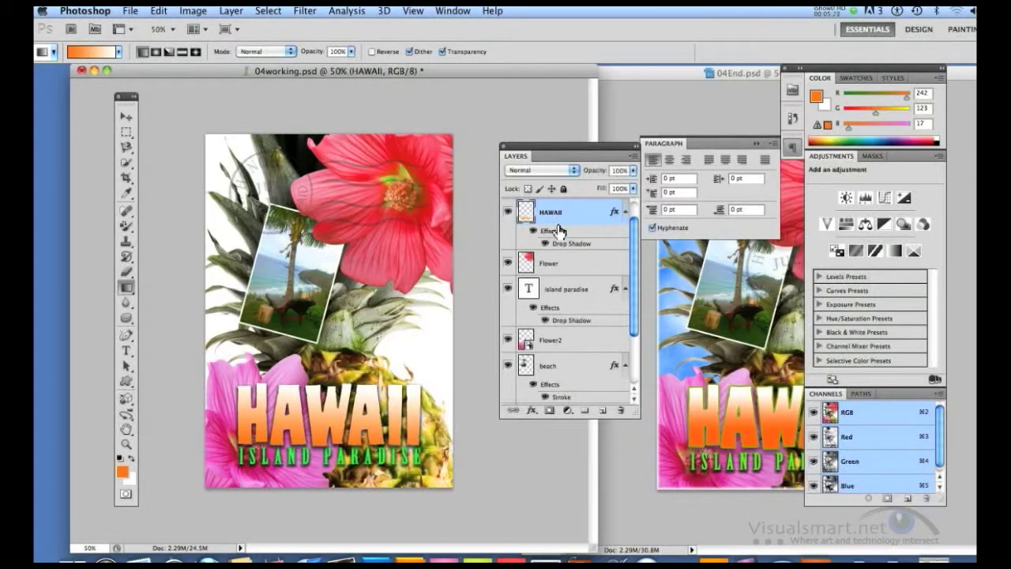
# Add a 6 px outside stroke in bright green, hex 03fc15, to the HAWAII layer.
pyautogui.click(532, 411)
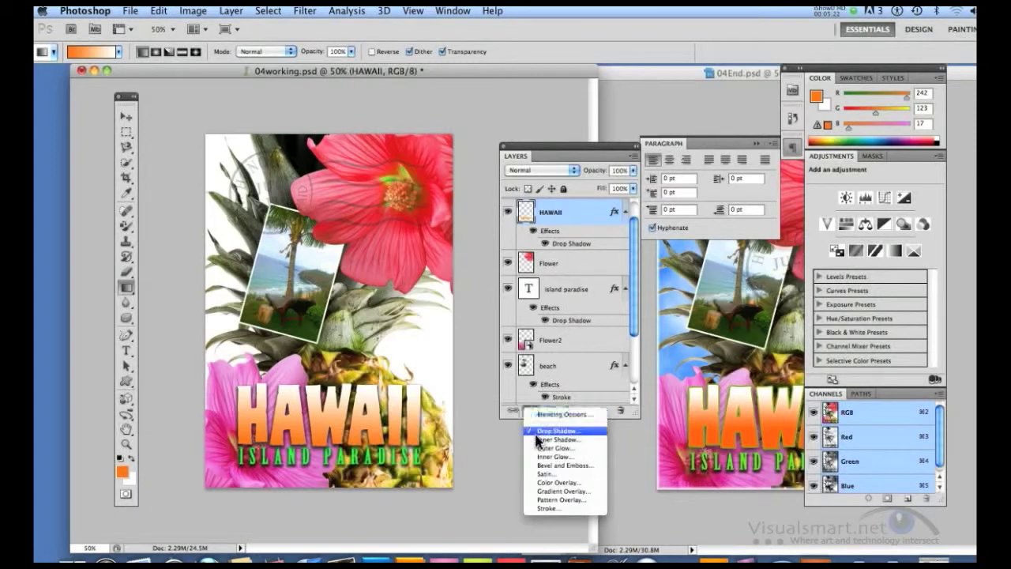
pyautogui.click(548, 508)
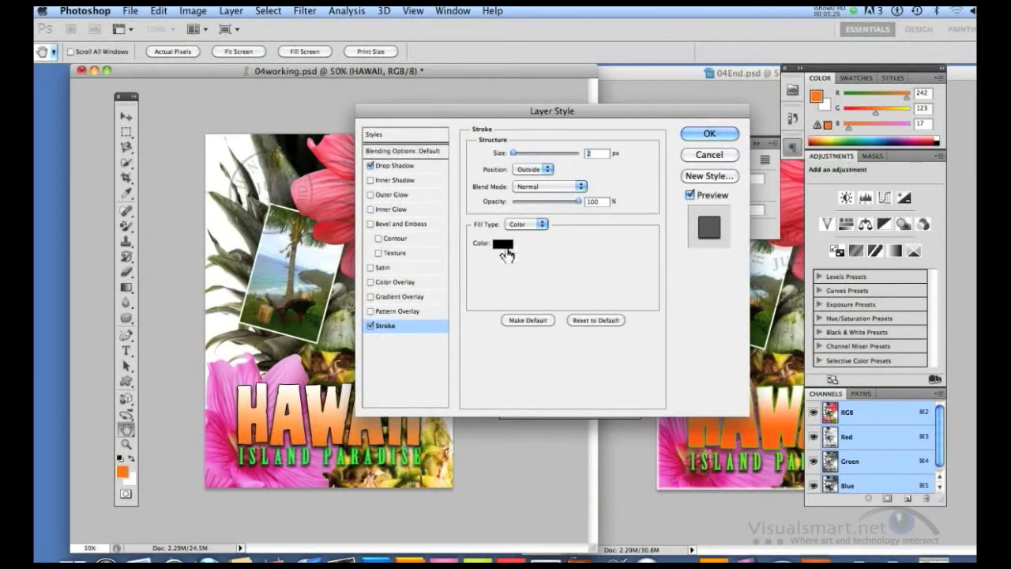
pyautogui.click(504, 245)
pyautogui.click(560, 301)
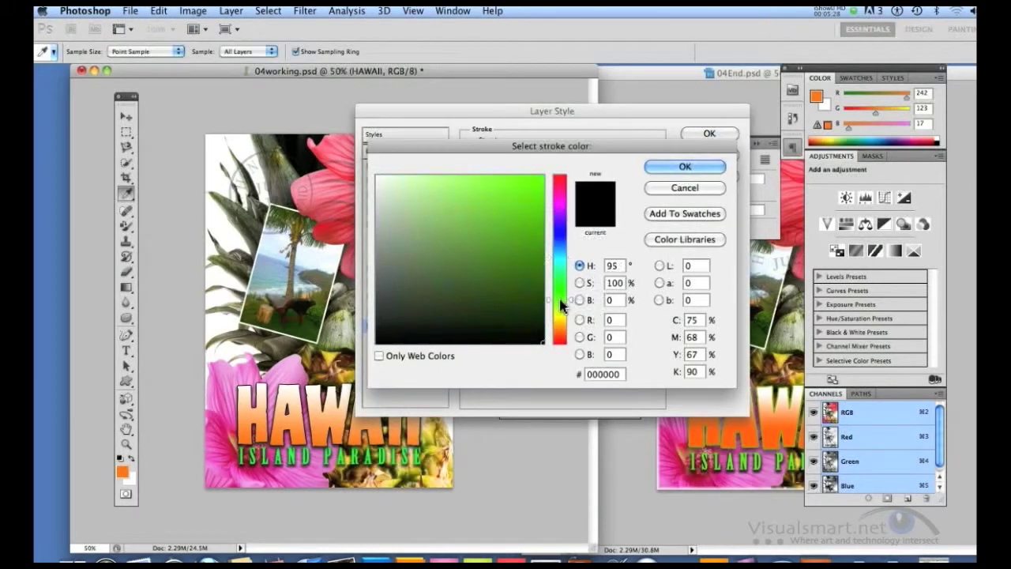
pyautogui.click(560, 286)
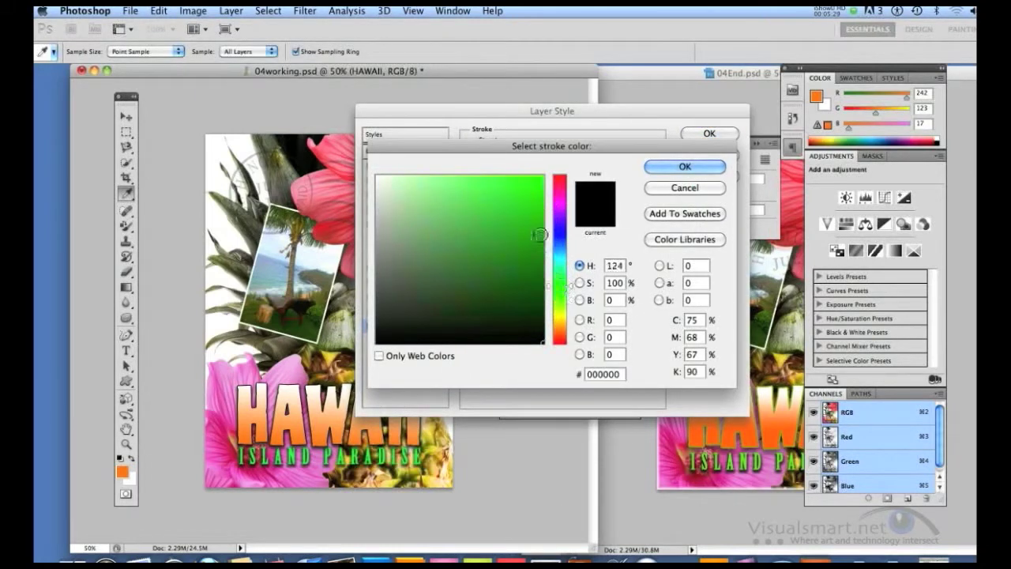
pyautogui.click(541, 177)
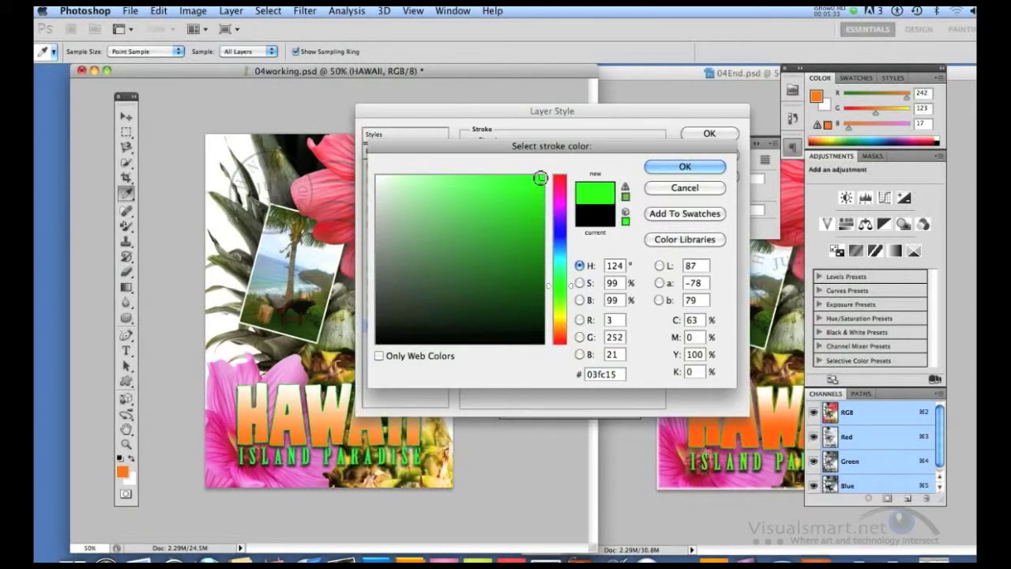
pyautogui.click(708, 169)
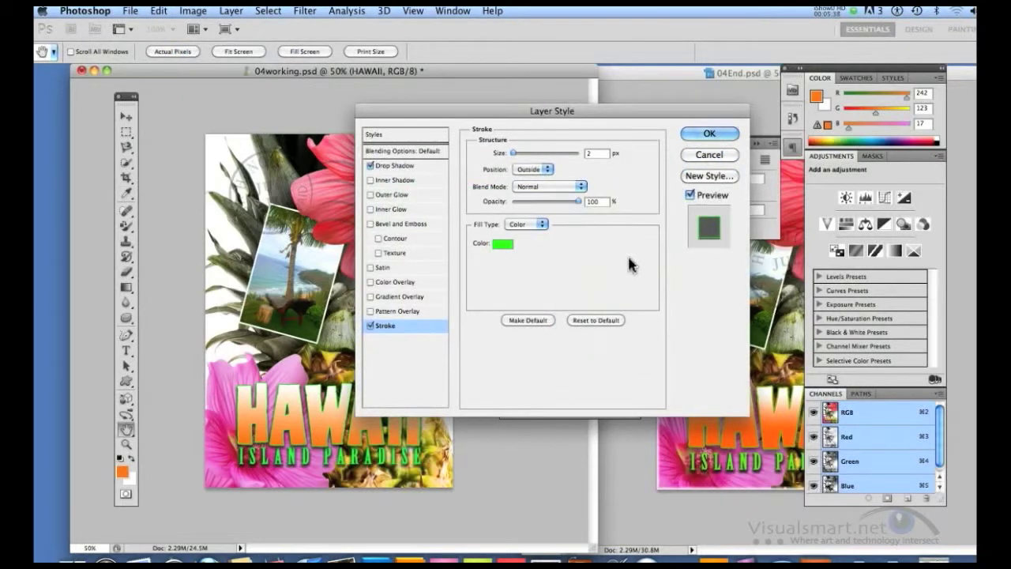
pyautogui.moveTo(513, 153); pyautogui.dragTo(517, 154)
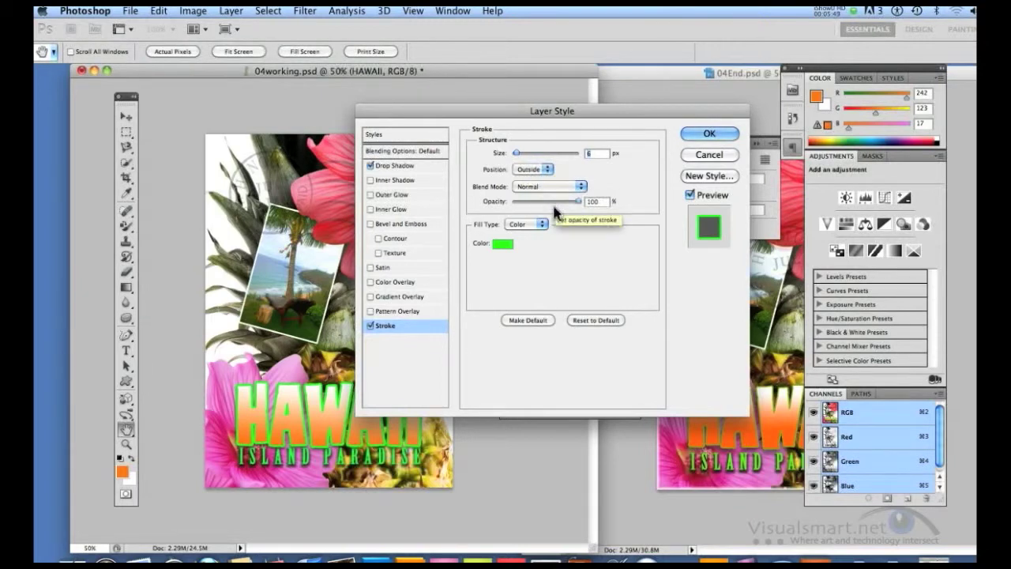
pyautogui.click(728, 135)
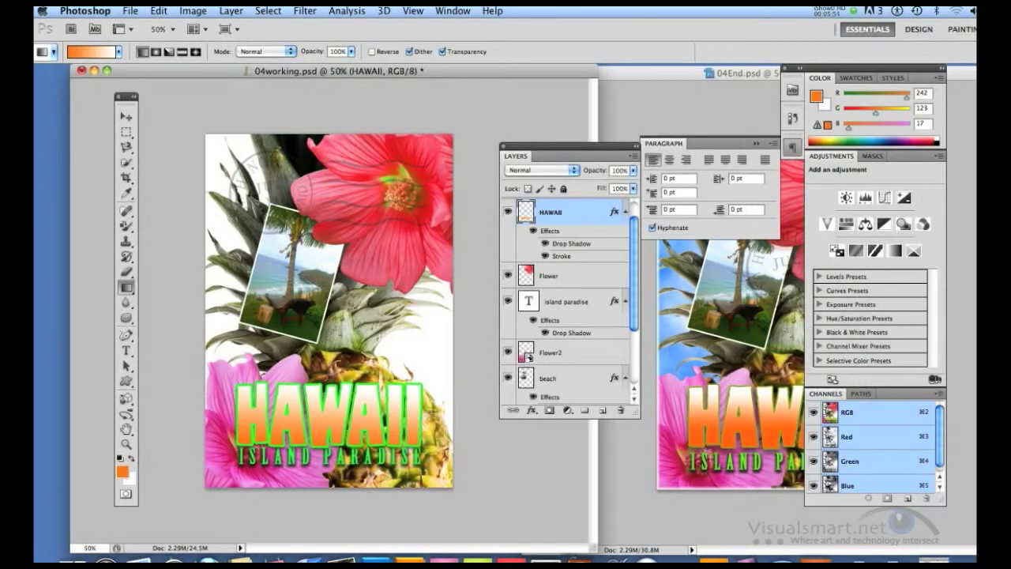
# Move the HAWAII lettering slightly upward to leave a gap above the ISLAND PARADISE text.
pyautogui.press('v')
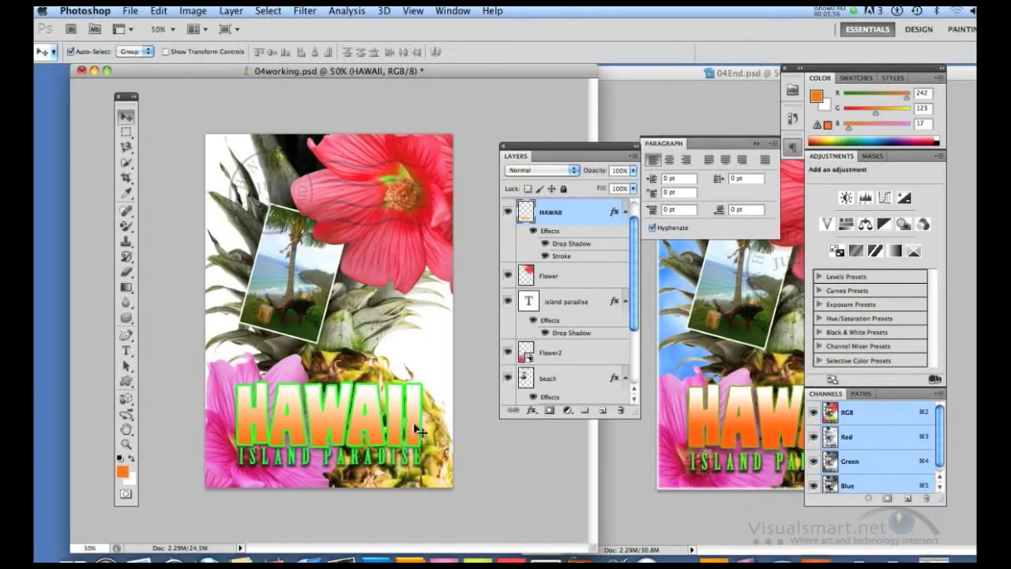
pyautogui.moveTo(400, 430); pyautogui.dragTo(396, 421)
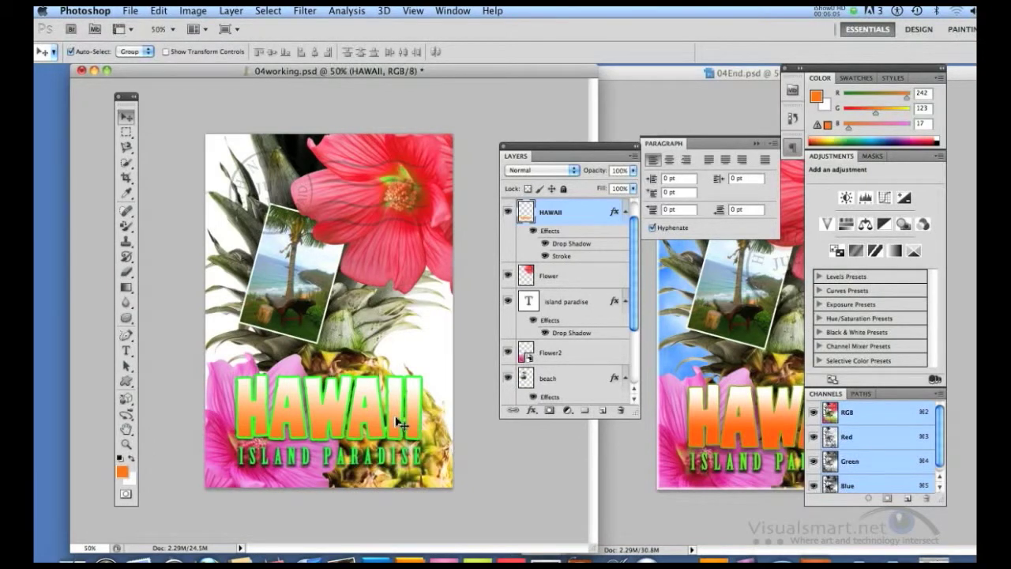
# Add a drop shadow to the Flower layer with 60% opacity, 13 px distance and 9% spread.
pyautogui.click(557, 280)
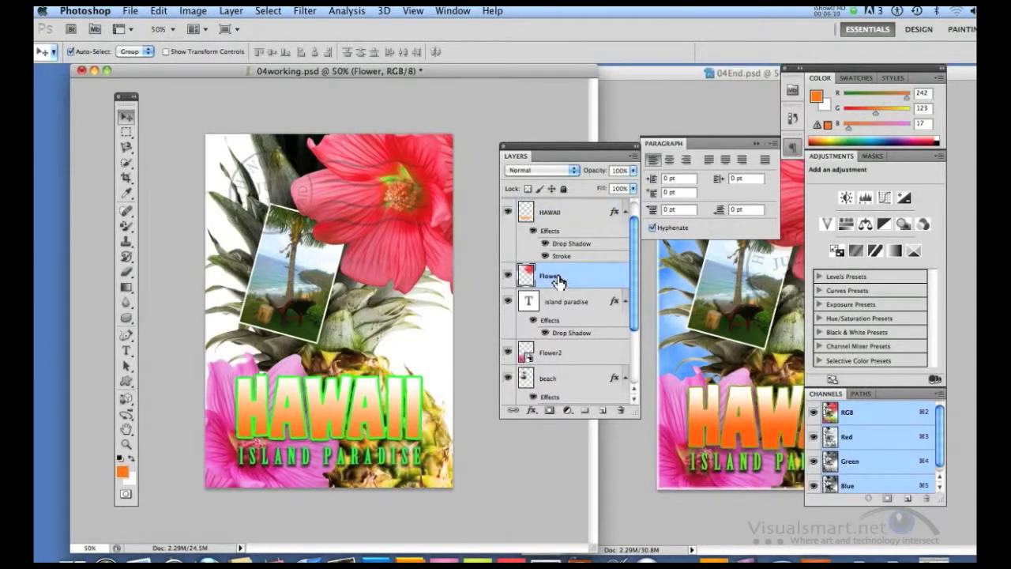
pyautogui.click(232, 11)
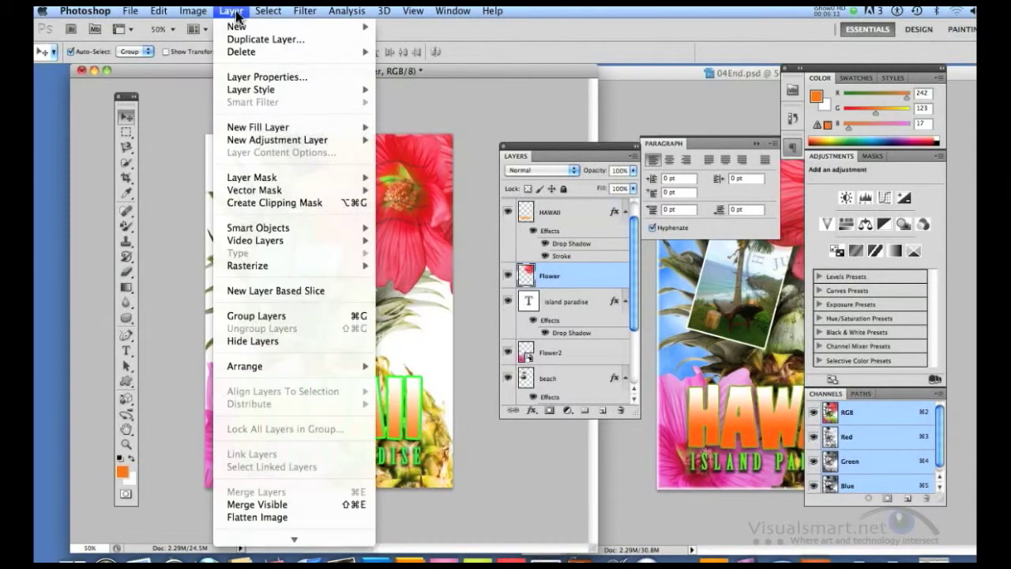
pyautogui.moveTo(252, 91)
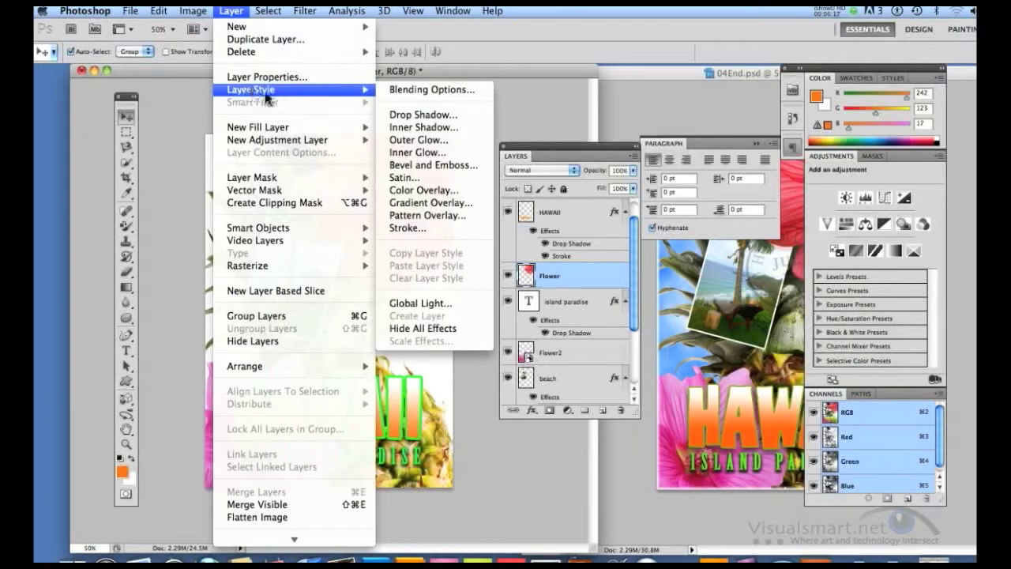
pyautogui.click(411, 115)
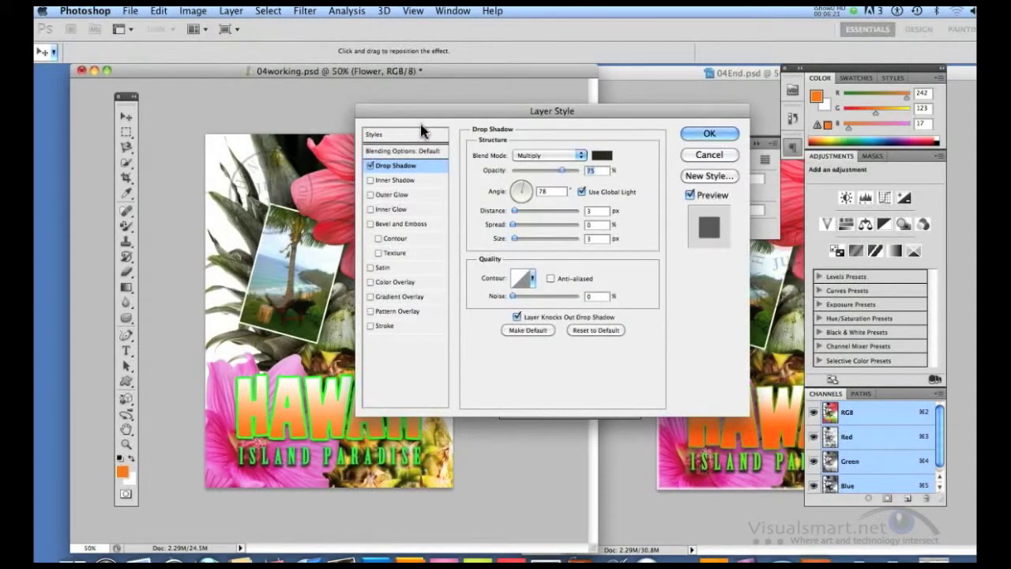
pyautogui.moveTo(561, 171); pyautogui.dragTo(552, 175)
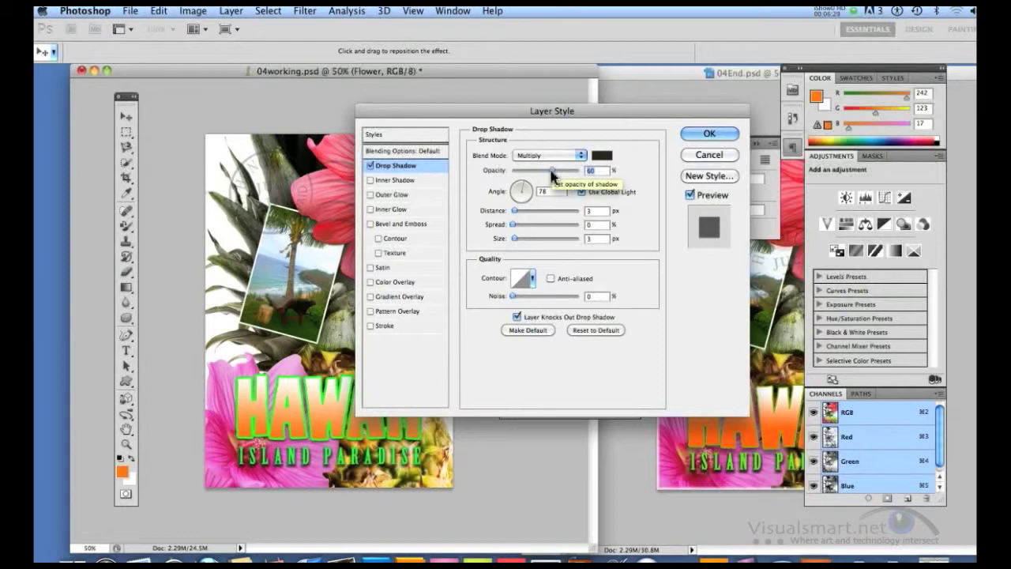
pyautogui.moveTo(516, 218); pyautogui.dragTo(520, 212)
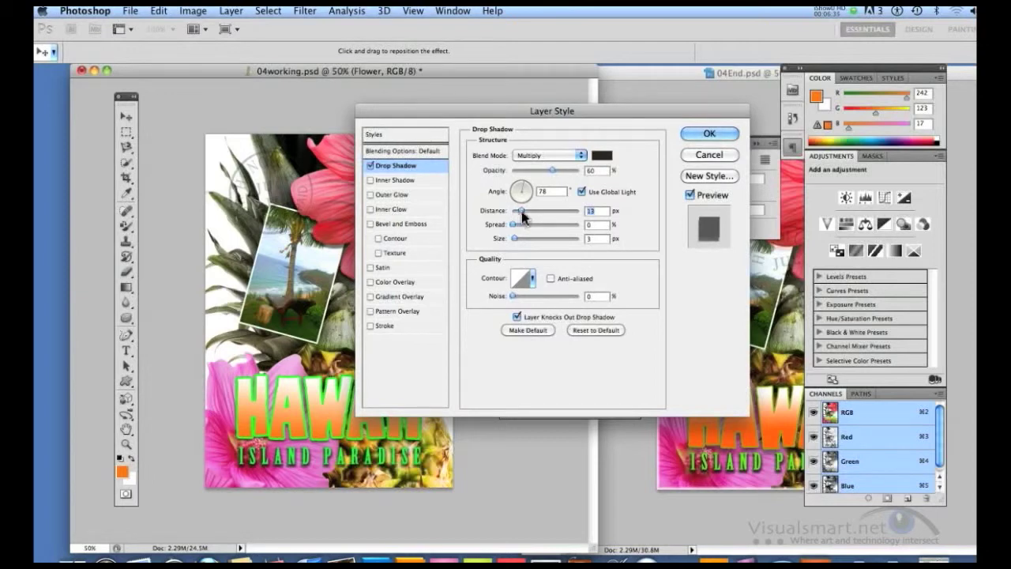
pyautogui.moveTo(513, 225); pyautogui.dragTo(518, 226)
# Add a satin effect to the Flower layer with 20% opacity, 22 px distance and pinkish-red color f21c4d.
pyautogui.click(370, 267)
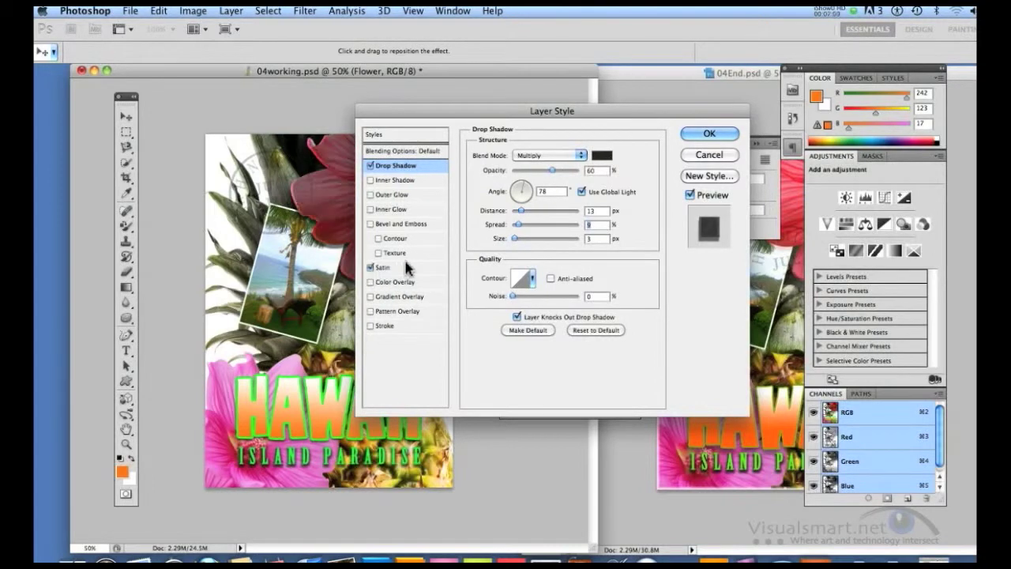
pyautogui.moveTo(420, 116); pyautogui.dragTo(527, 119)
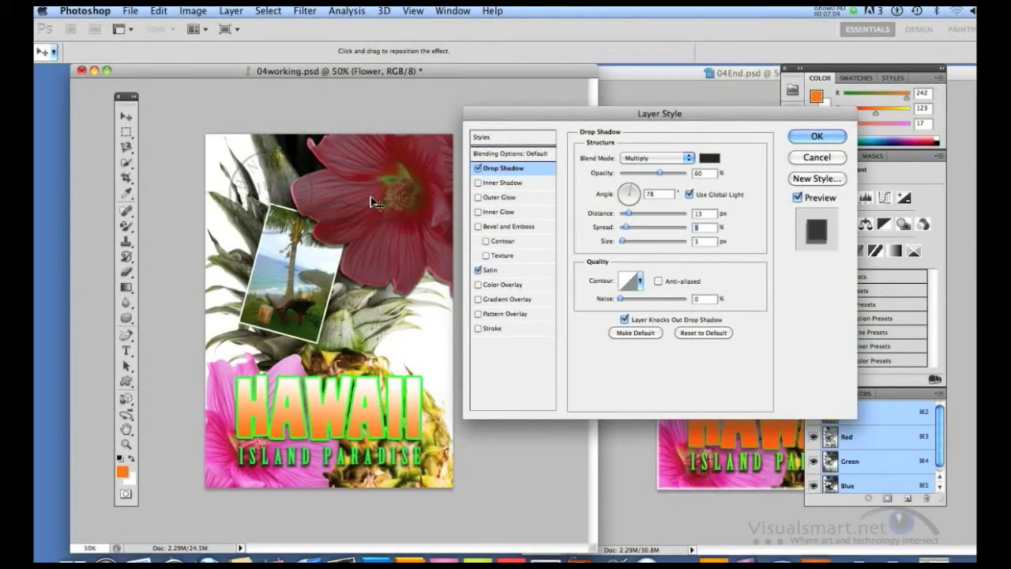
pyautogui.click(501, 271)
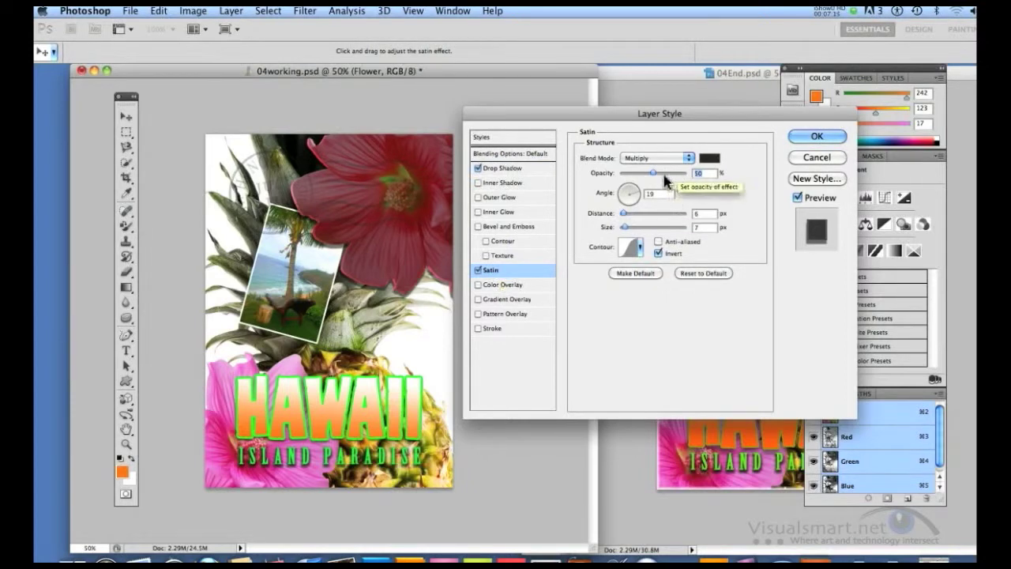
pyautogui.moveTo(653, 180); pyautogui.dragTo(638, 179)
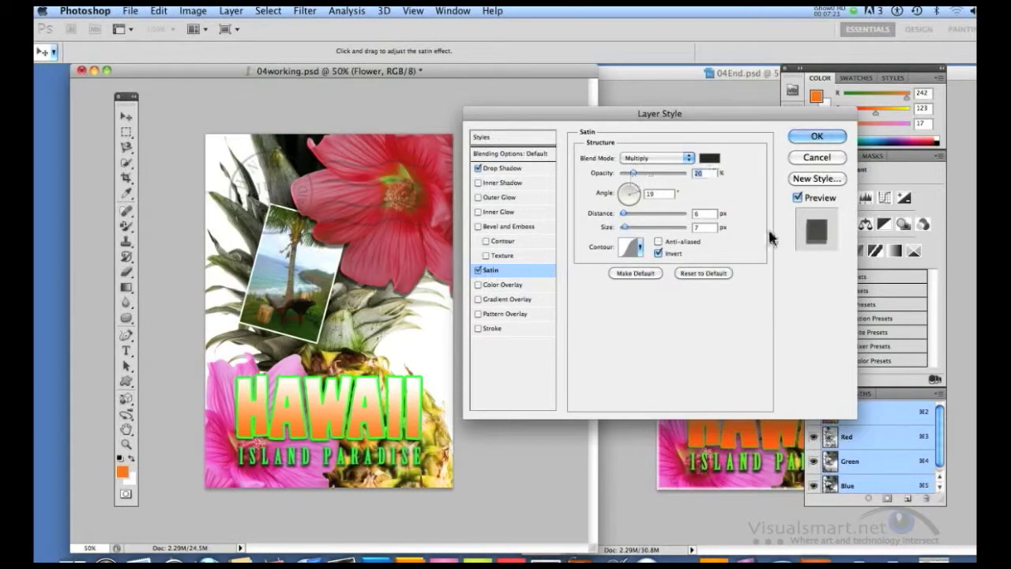
pyautogui.moveTo(625, 219); pyautogui.dragTo(636, 221)
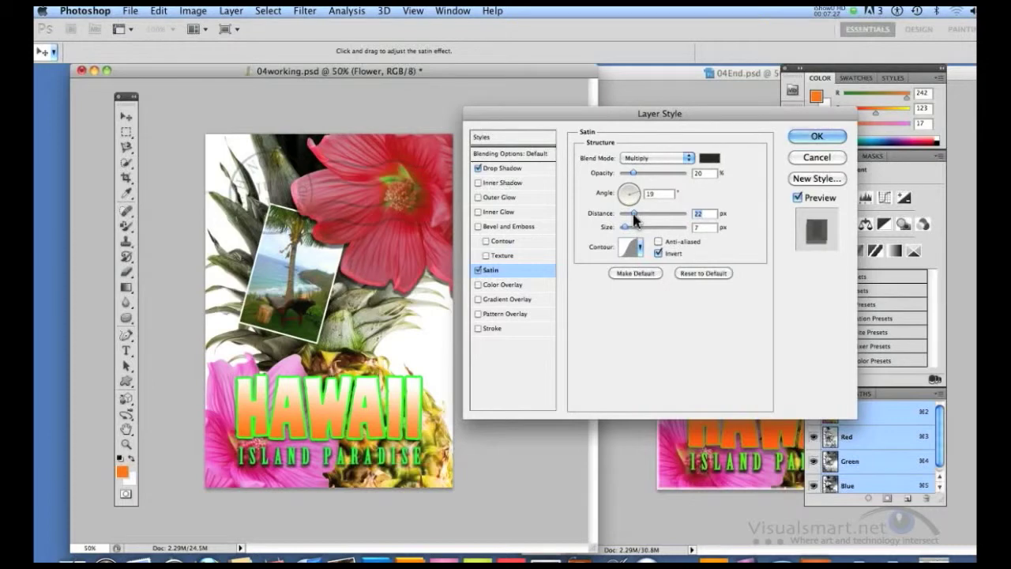
pyautogui.click(709, 160)
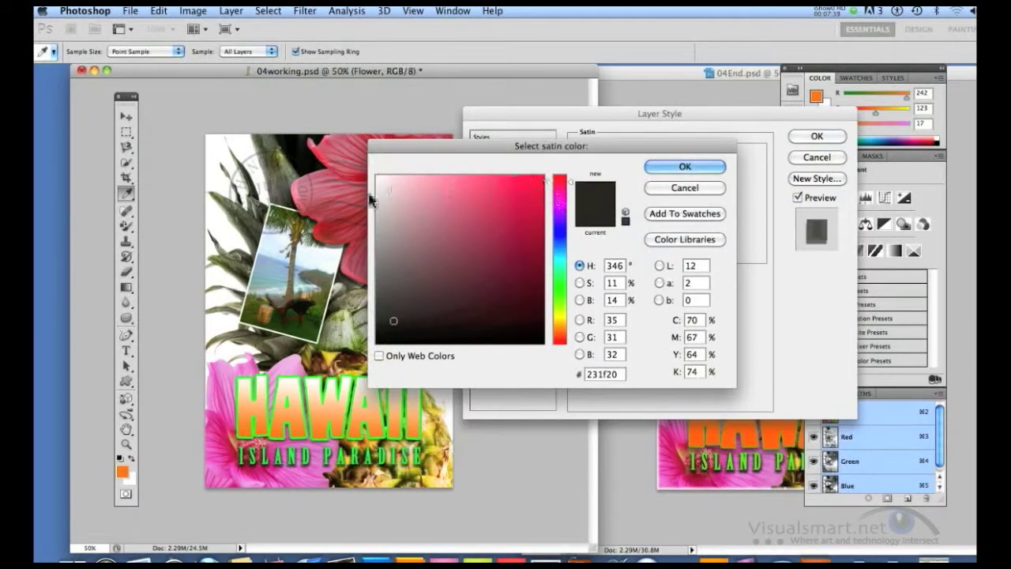
pyautogui.click(524, 185)
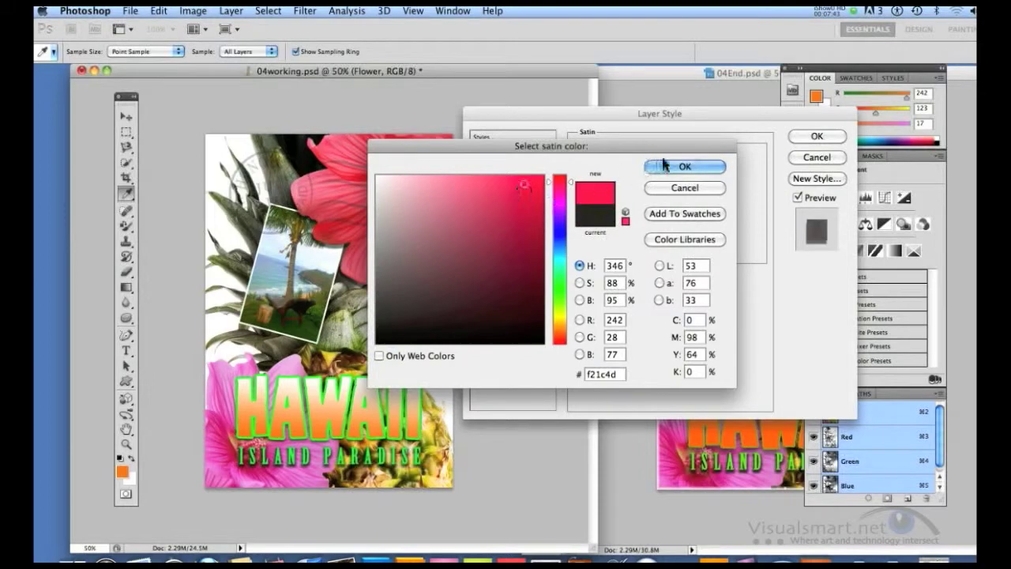
pyautogui.click(684, 167)
pyautogui.click(800, 135)
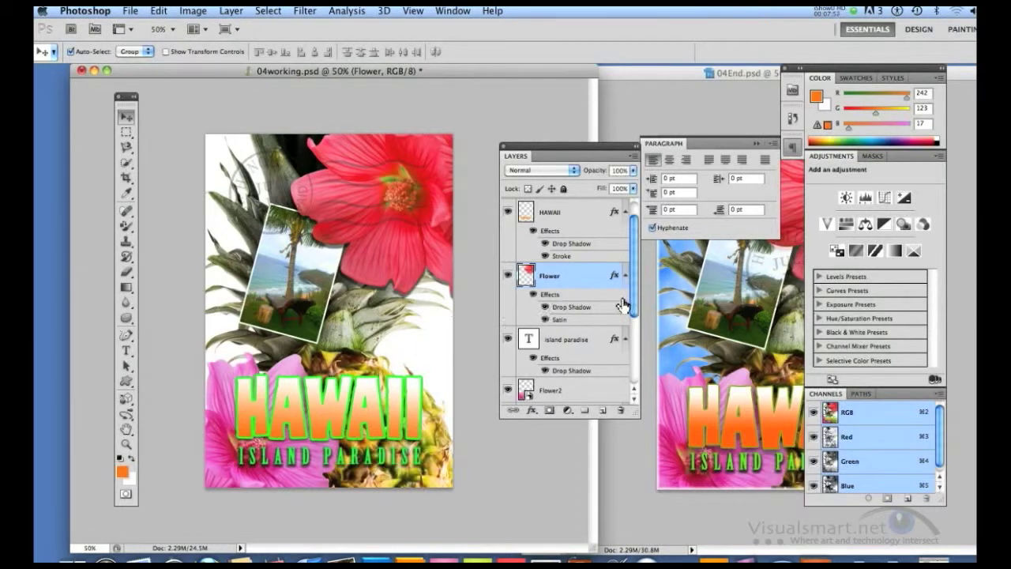
# Create a new empty layer directly above the Background layer.
pyautogui.moveTo(631, 289); pyautogui.dragTo(634, 388)
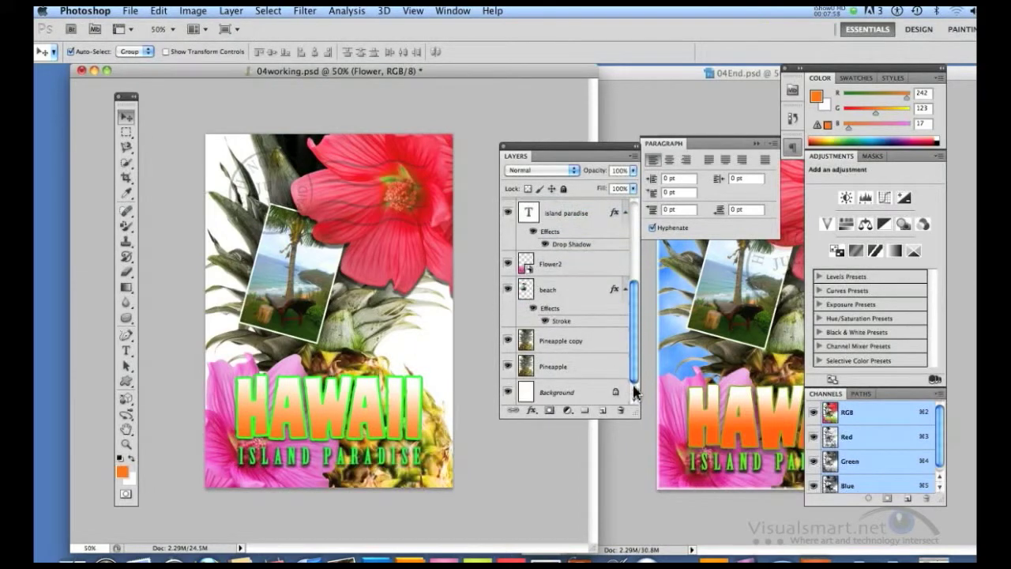
pyautogui.click(557, 393)
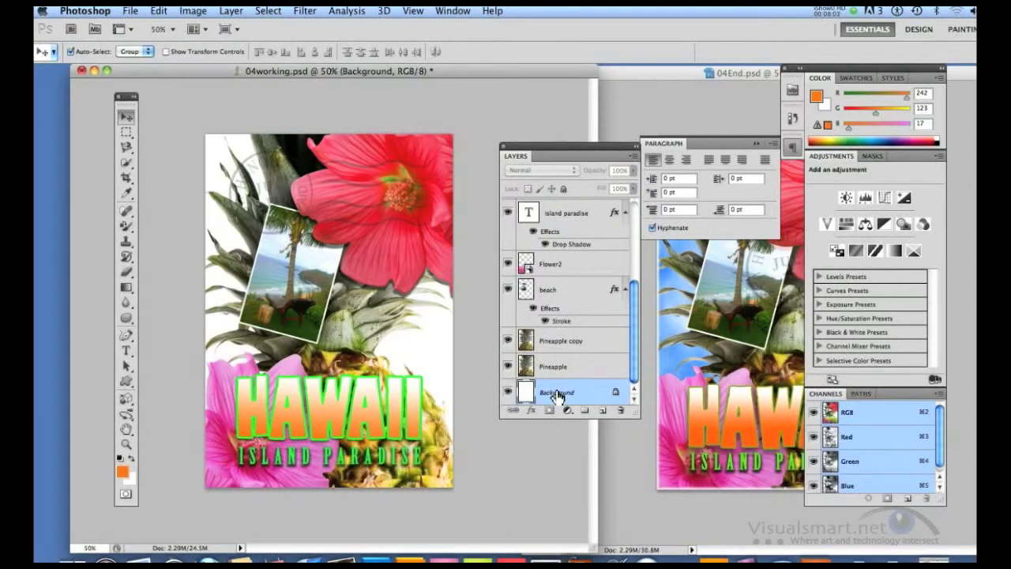
pyautogui.click(602, 411)
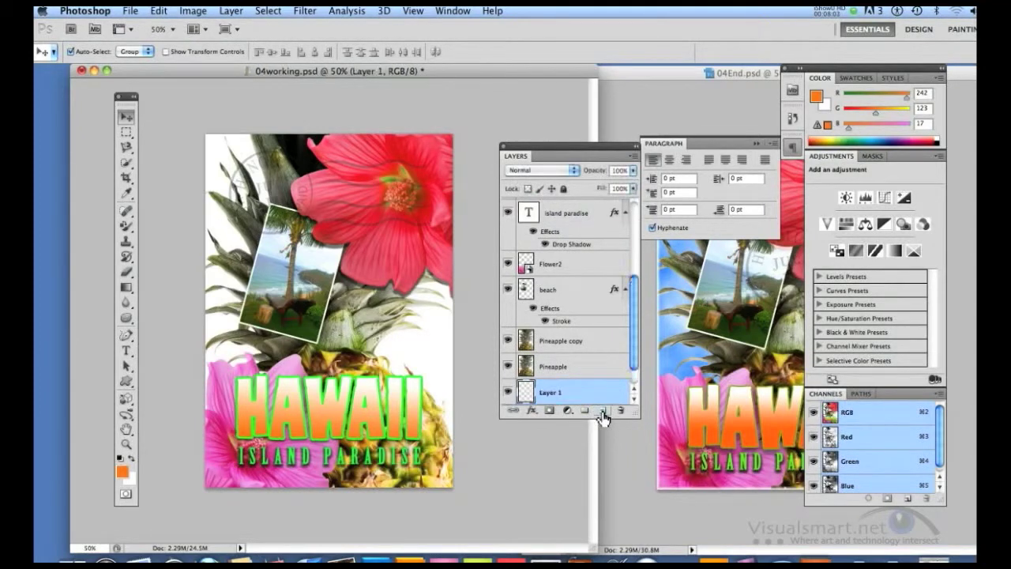
# Set the foreground color to a sky blue with RGB values 77, 168, 245.
pyautogui.click(122, 474)
pyautogui.click(561, 235)
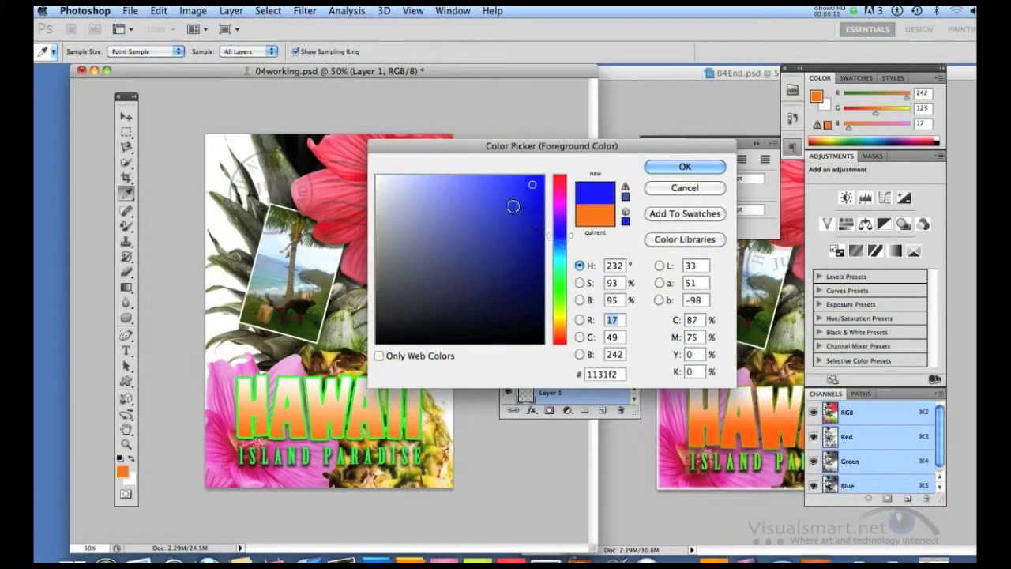
pyautogui.moveTo(441, 181); pyautogui.dragTo(422, 181)
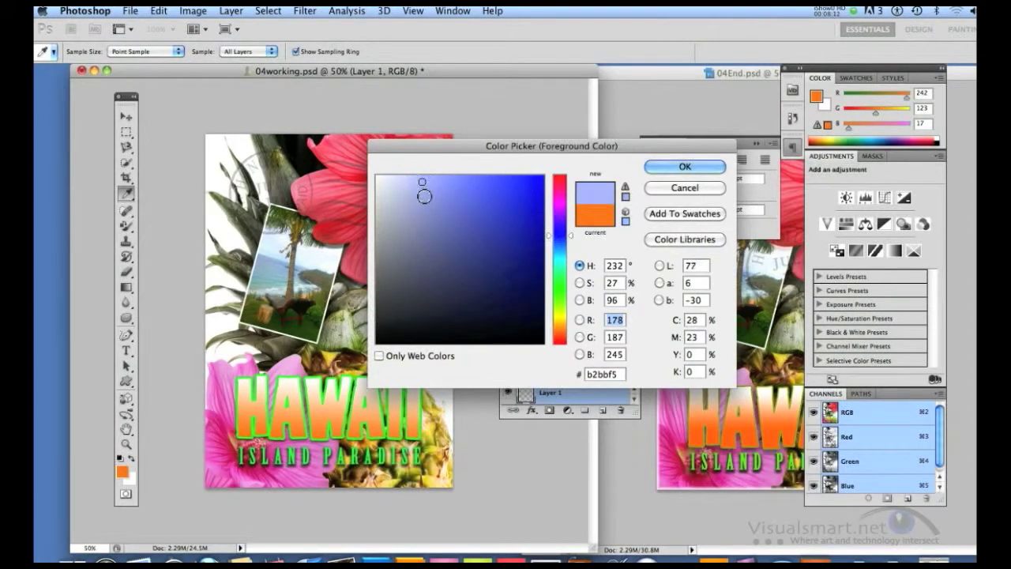
pyautogui.click(426, 204)
pyautogui.click(561, 258)
pyautogui.moveTo(427, 203); pyautogui.dragTo(443, 187)
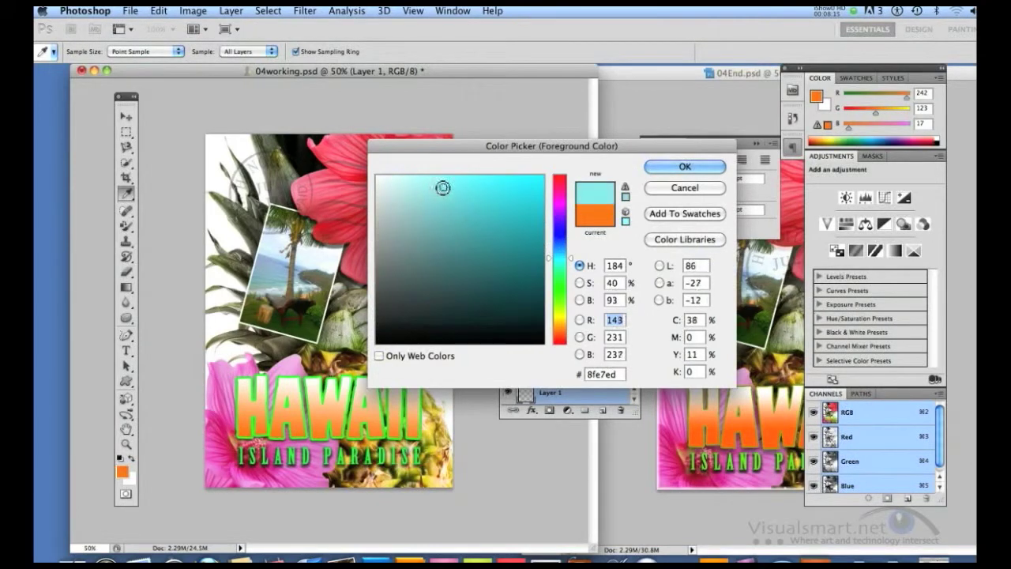
pyautogui.click(559, 247)
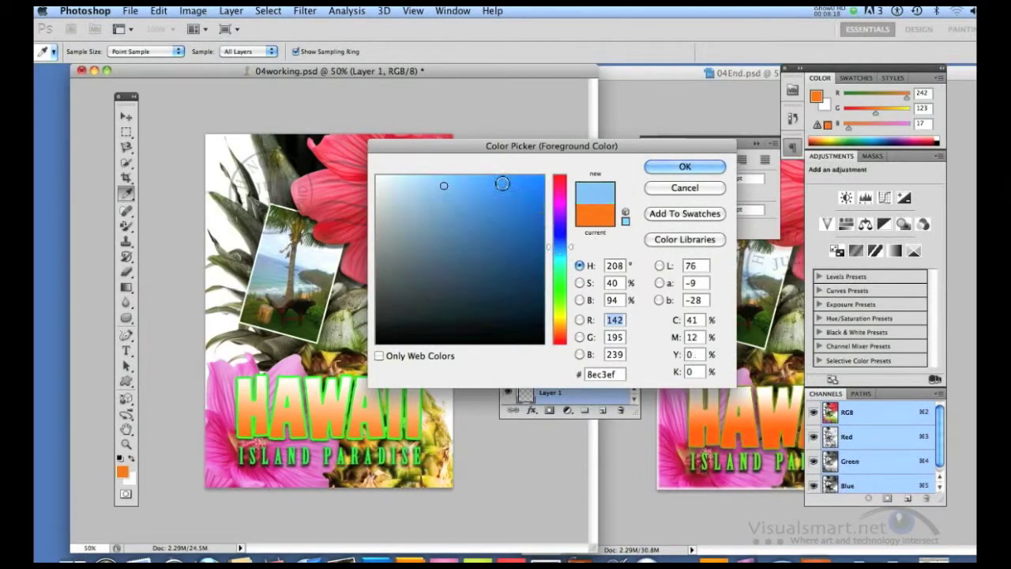
pyautogui.click(684, 167)
pyautogui.press('v')
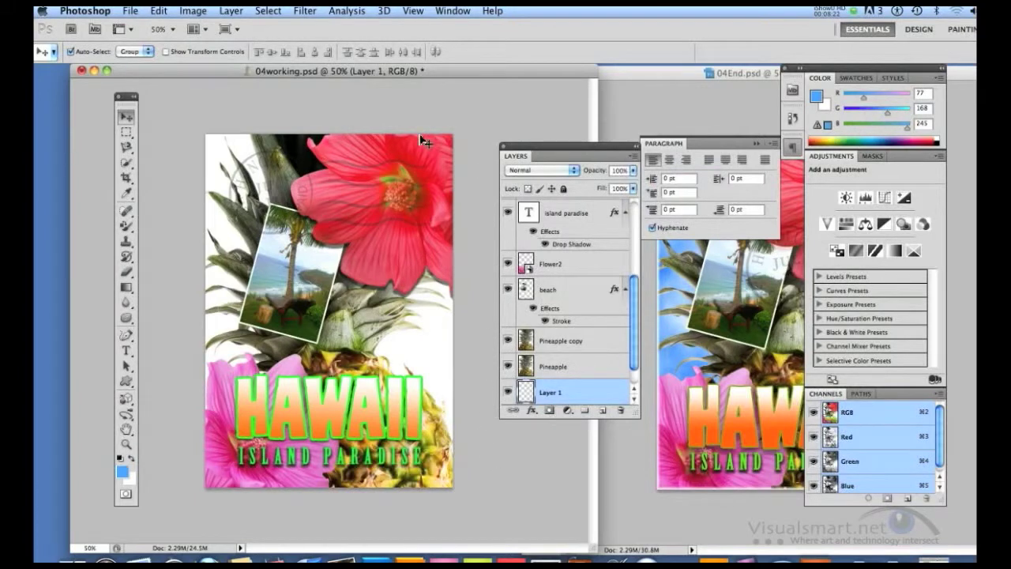
# Render the Clouds filter on Layer 1 to create a blue sky behind the pineapple.
pyautogui.click(305, 11)
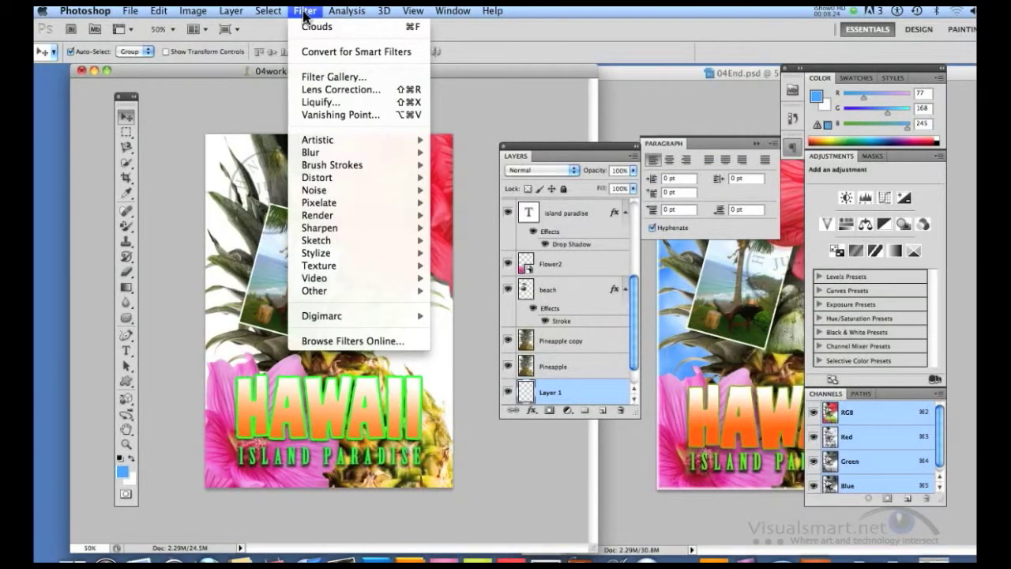
pyautogui.moveTo(361, 215)
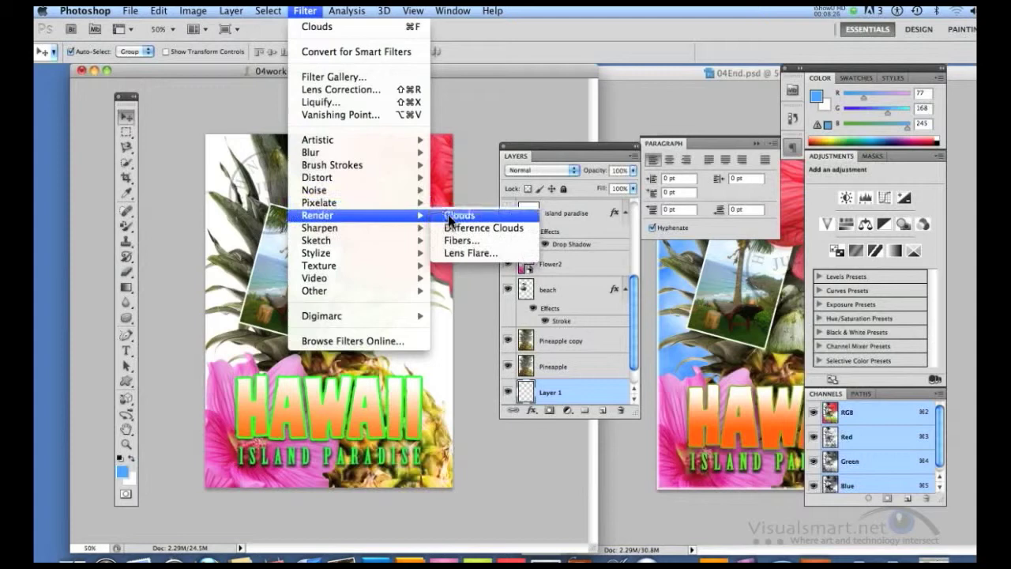
pyautogui.click(448, 214)
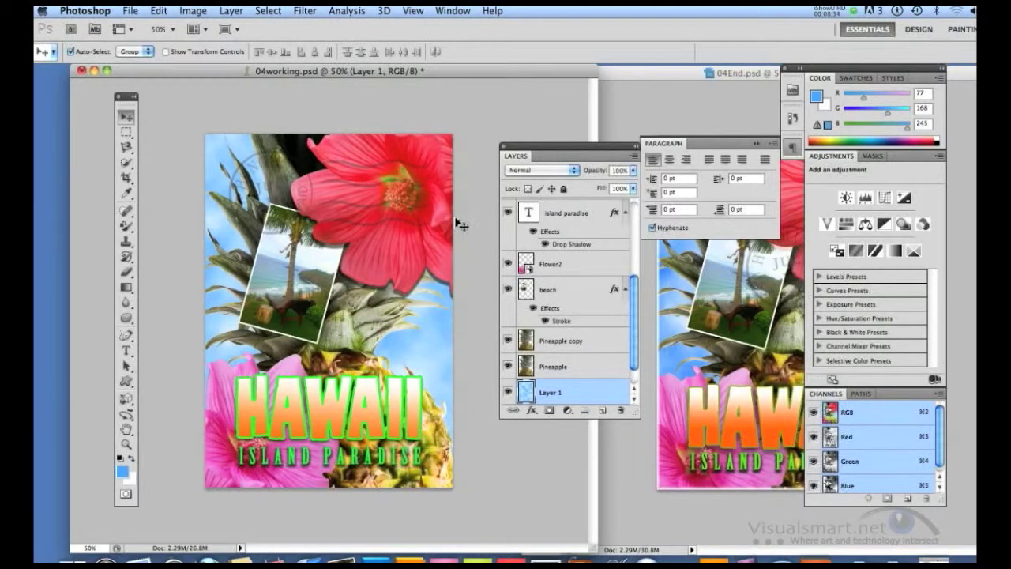
# Collapse the Paragraph panel and move the Postage layer's postmark down so it overlaps the beach photo and the red flower.
pyautogui.scroll(1, 632, 289)
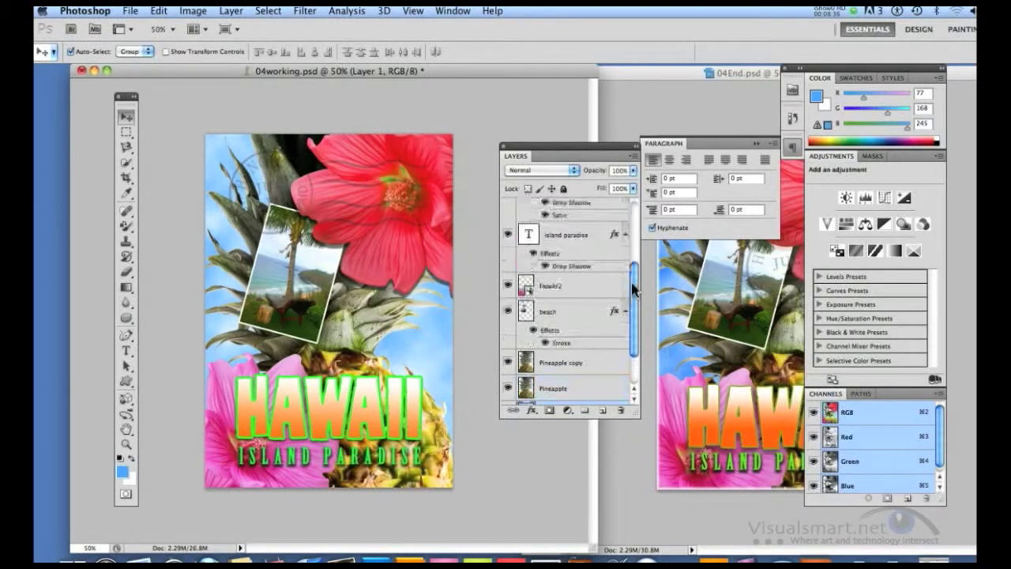
pyautogui.moveTo(633, 289); pyautogui.dragTo(631, 215)
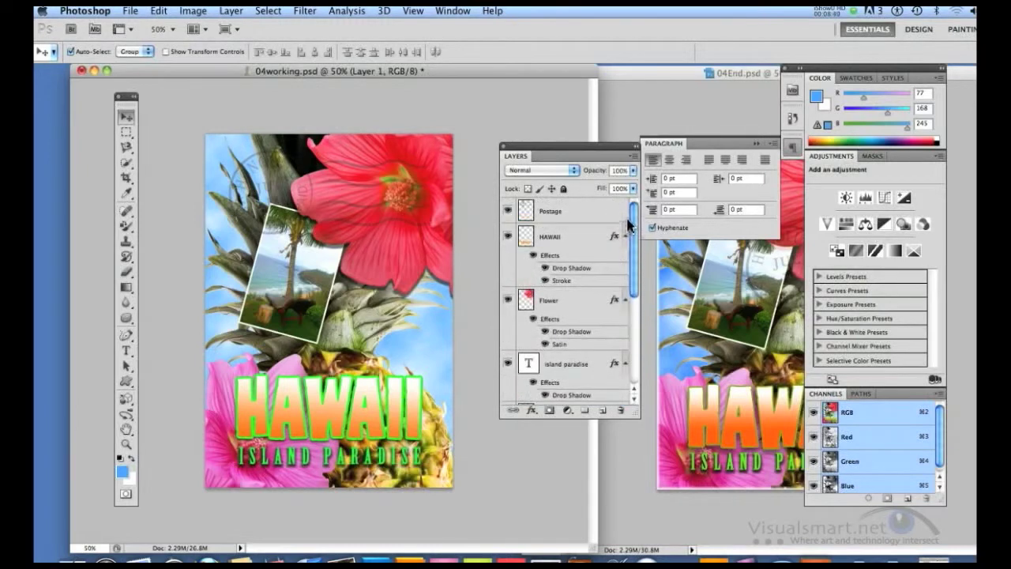
pyautogui.click(556, 218)
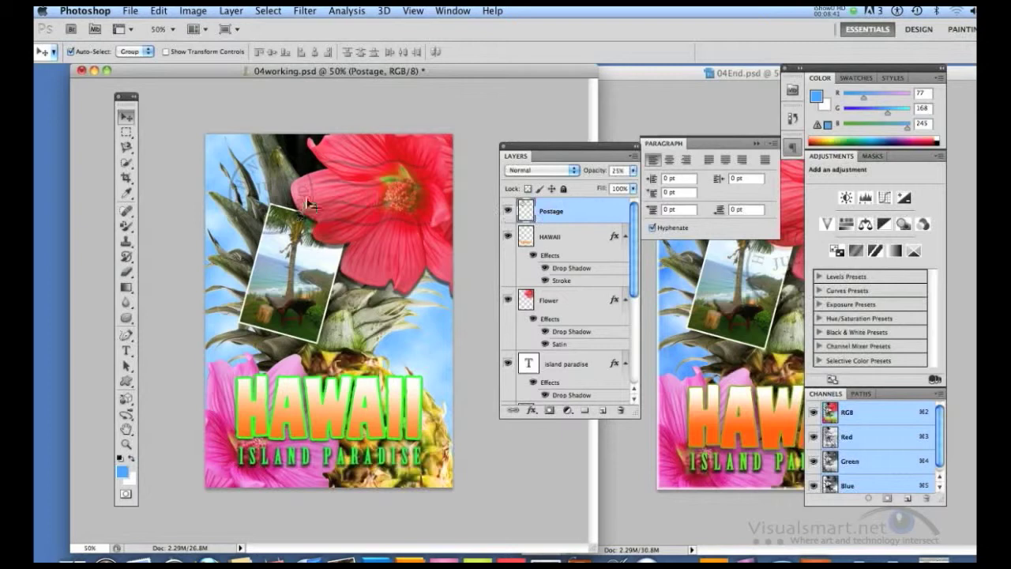
pyautogui.click(757, 143)
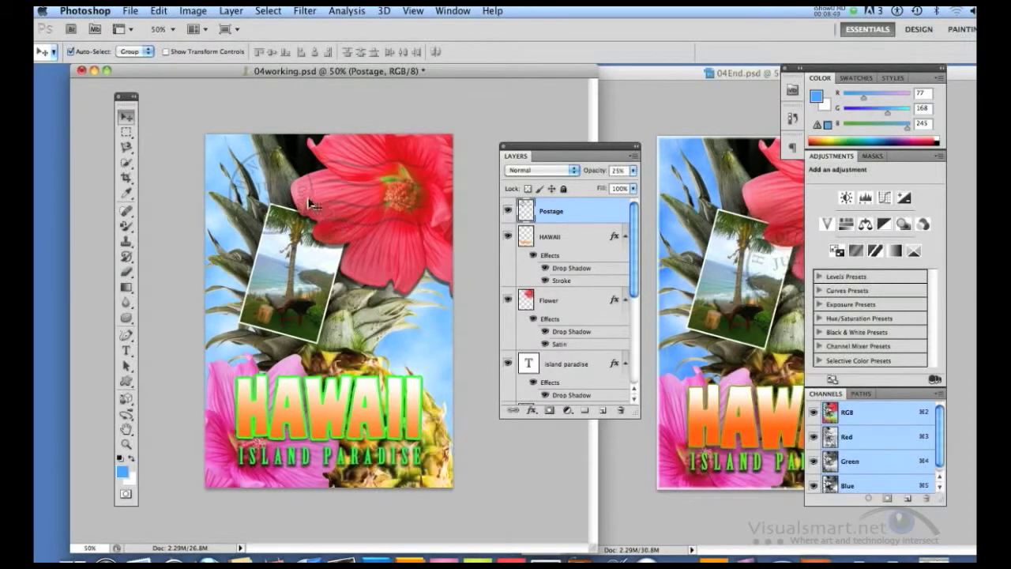
pyautogui.moveTo(309, 200); pyautogui.dragTo(312, 198)
pyautogui.click(538, 217)
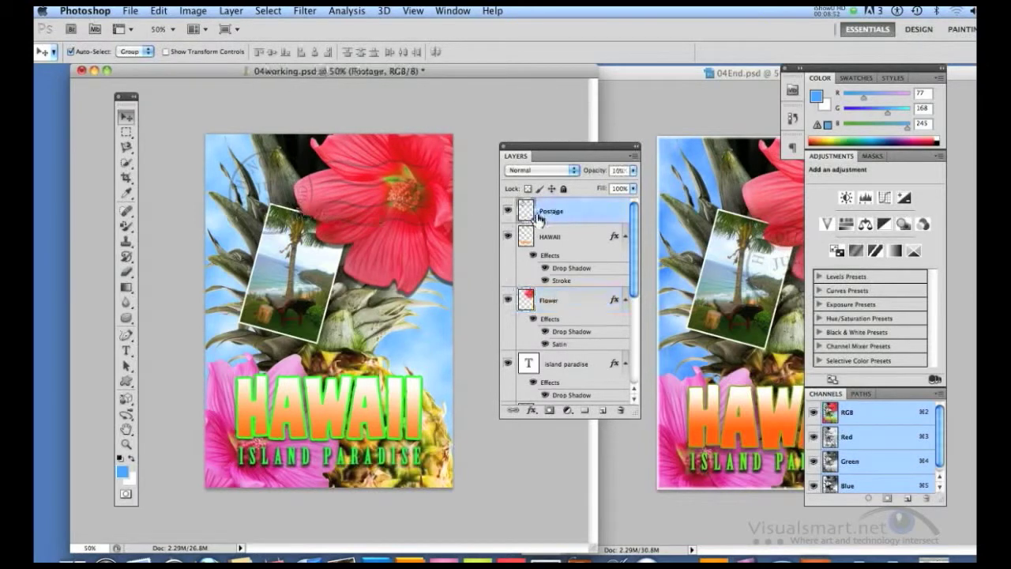
pyautogui.moveTo(259, 173); pyautogui.dragTo(327, 239)
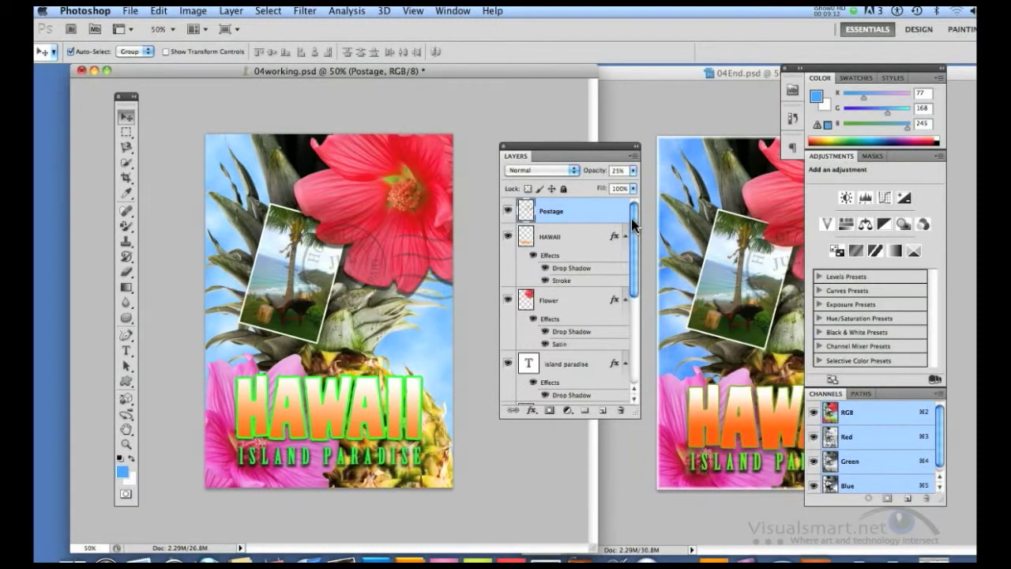
# Create a new layer above the island paradise layer and make a 10-pixel border selection around the whole canvas.
pyautogui.click(573, 368)
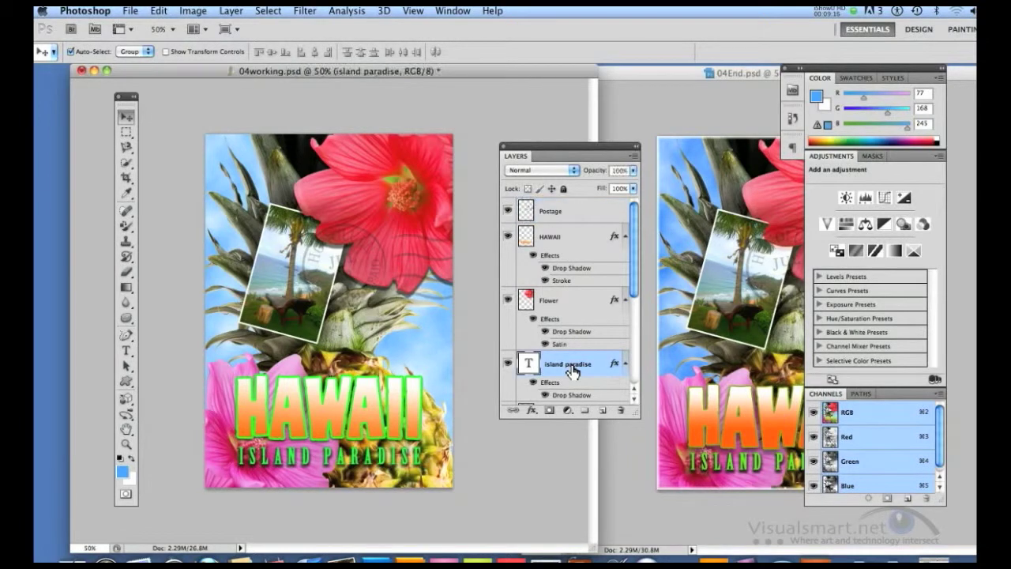
pyautogui.click(602, 414)
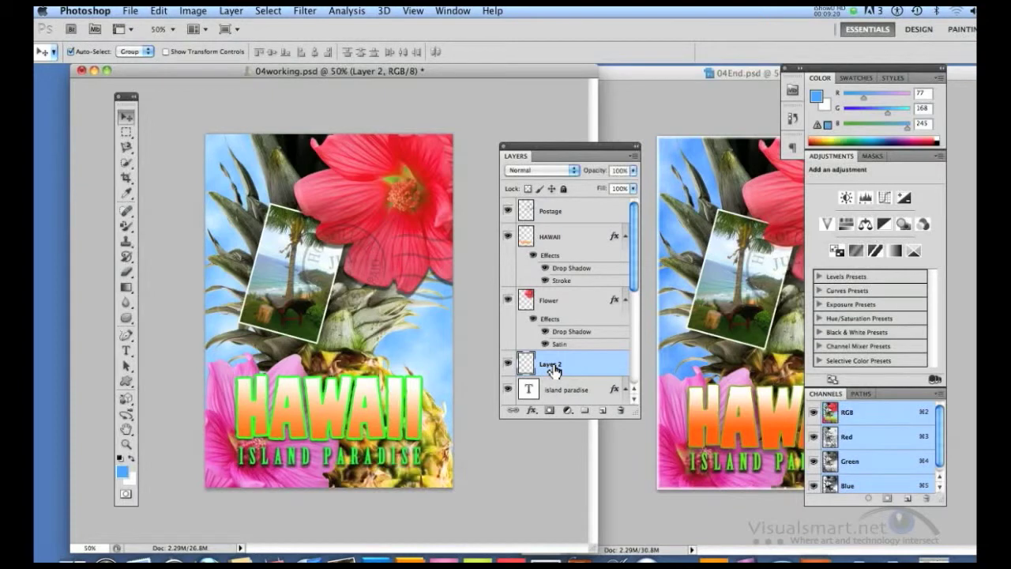
pyautogui.press('super+a')
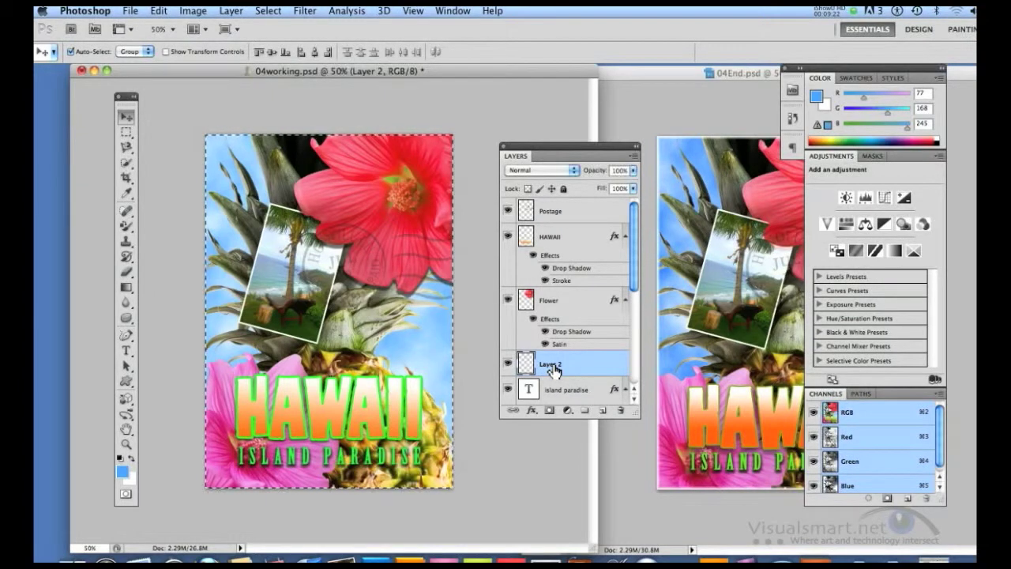
pyautogui.click(273, 12)
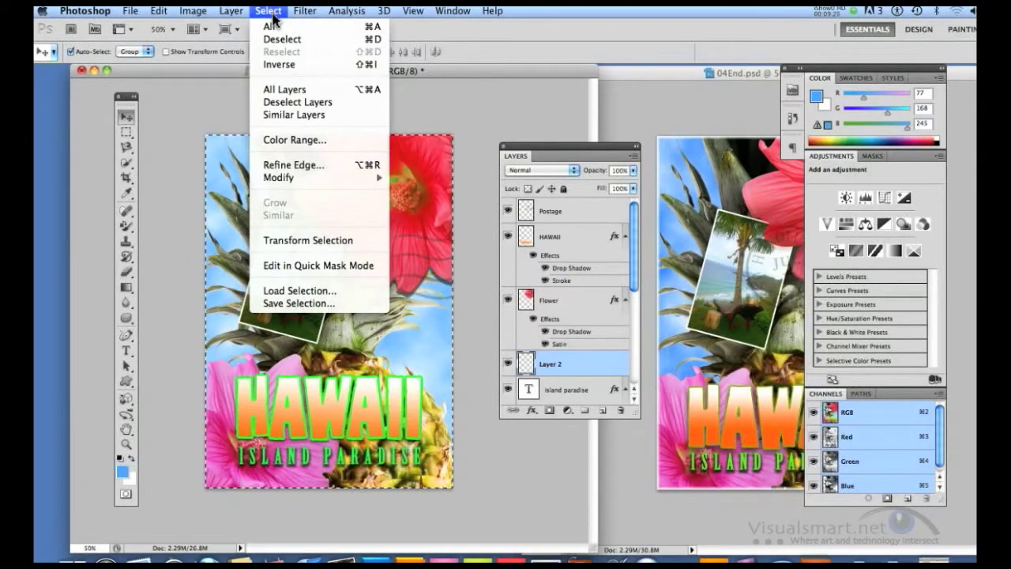
pyautogui.moveTo(324, 178)
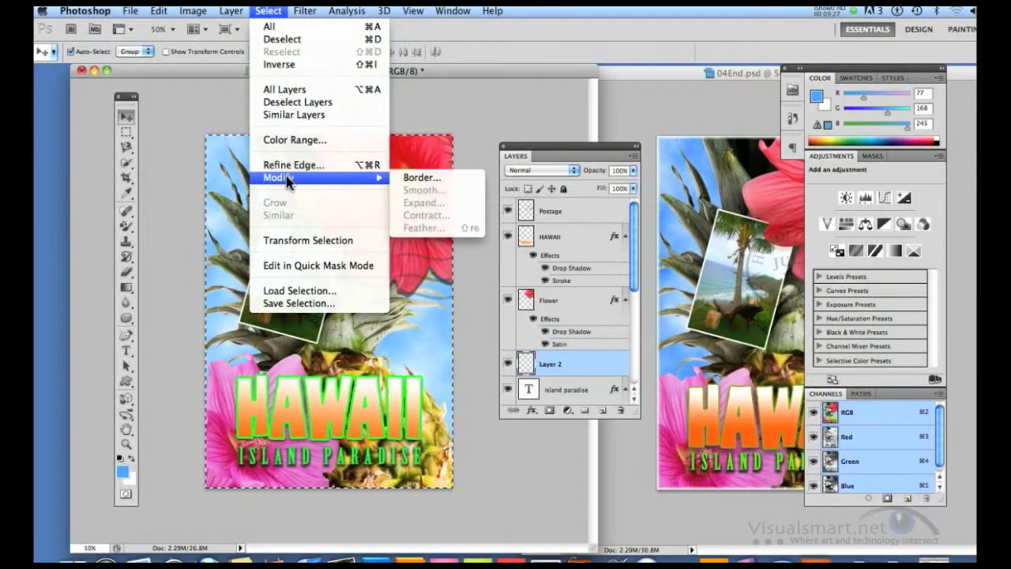
pyautogui.click(419, 178)
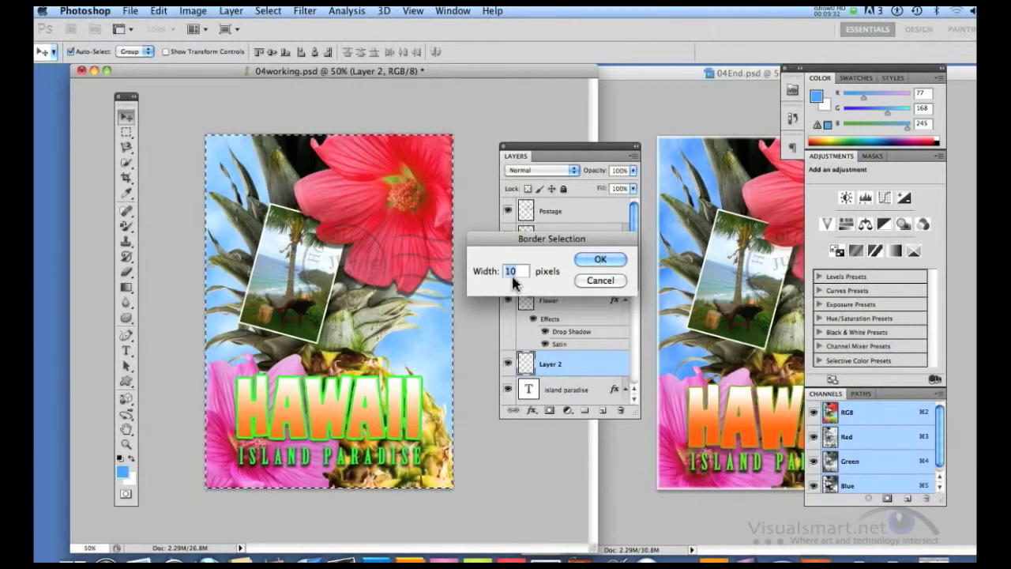
pyautogui.click(597, 261)
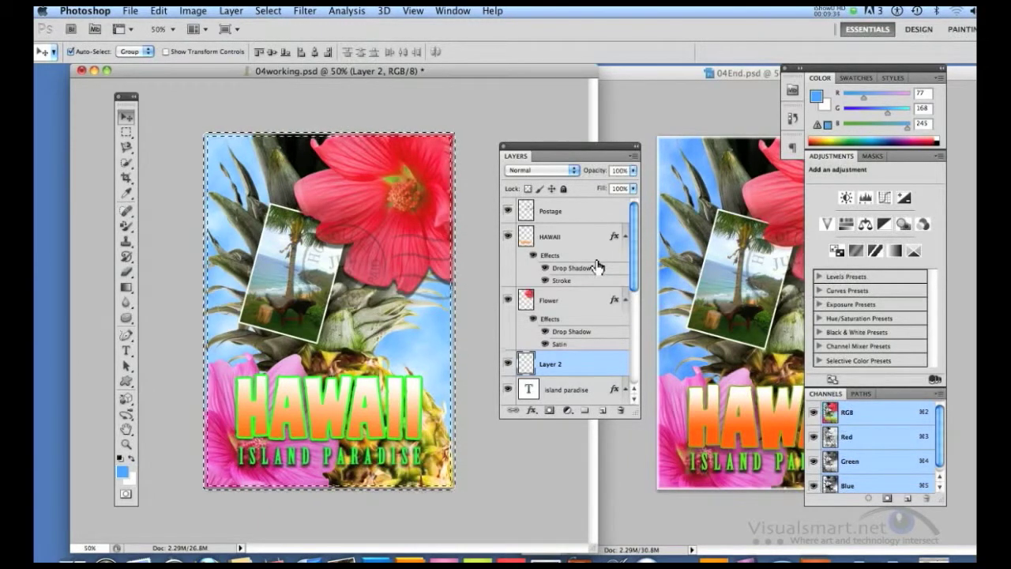
# Swap the foreground and background colors and fill the border selection with white at 100% opacity in Normal mode.
pyautogui.click(131, 462)
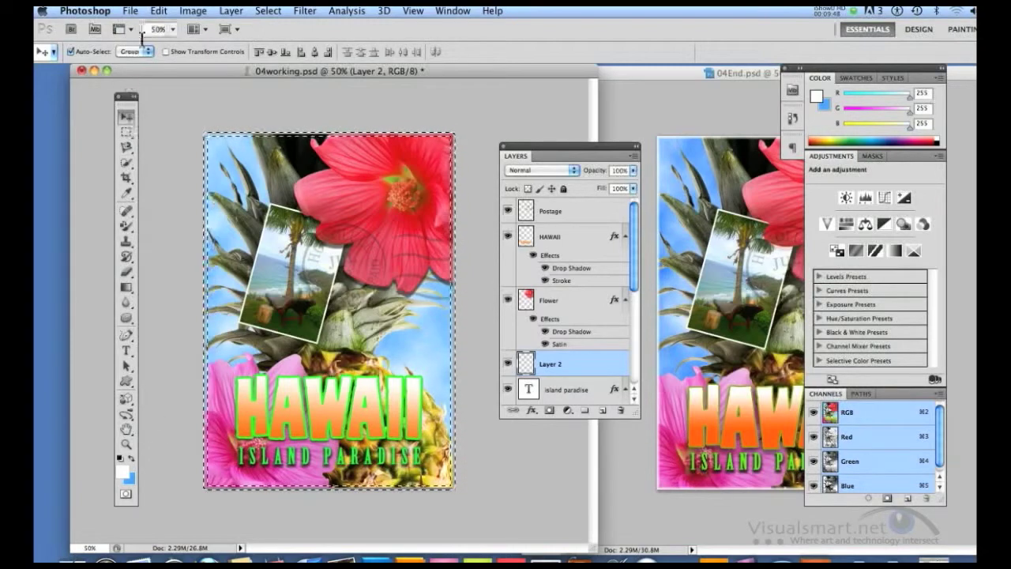
pyautogui.click(158, 10)
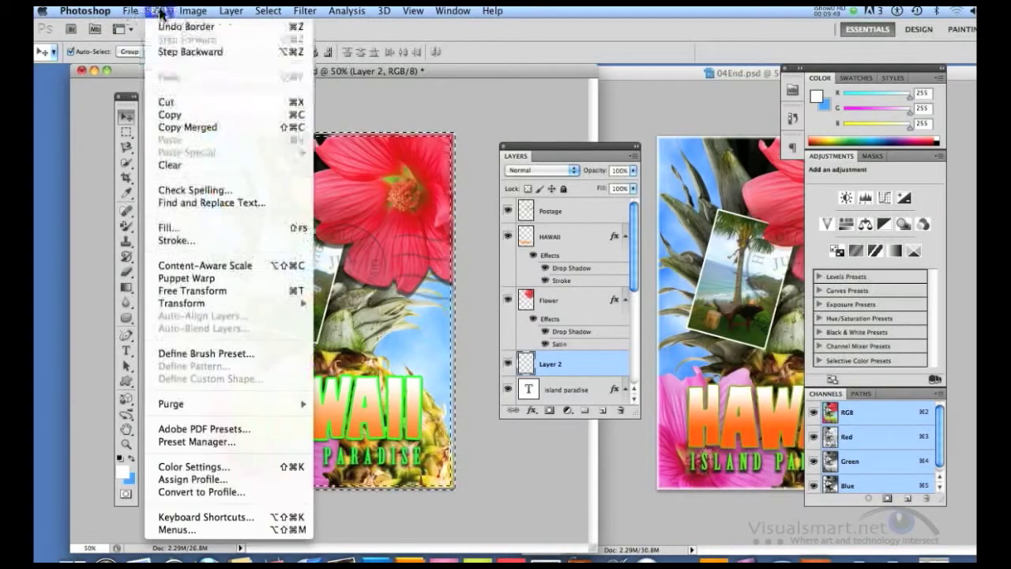
pyautogui.click(193, 229)
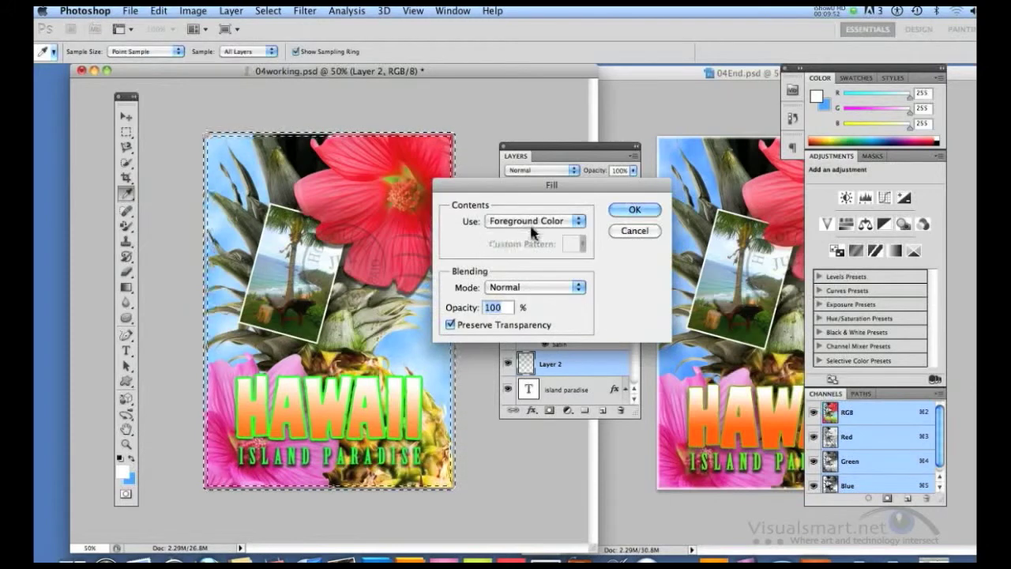
pyautogui.click(634, 210)
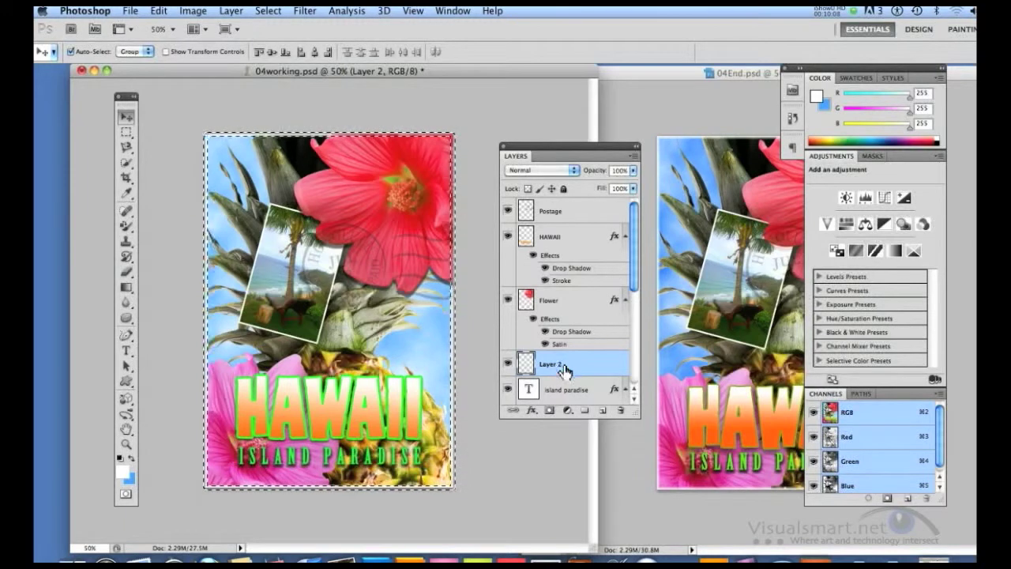
# Move Layer 2 between the Postage and HAWAII layers, rename it "border", and clear the selection.
pyautogui.moveTo(569, 243); pyautogui.dragTo(568, 231)
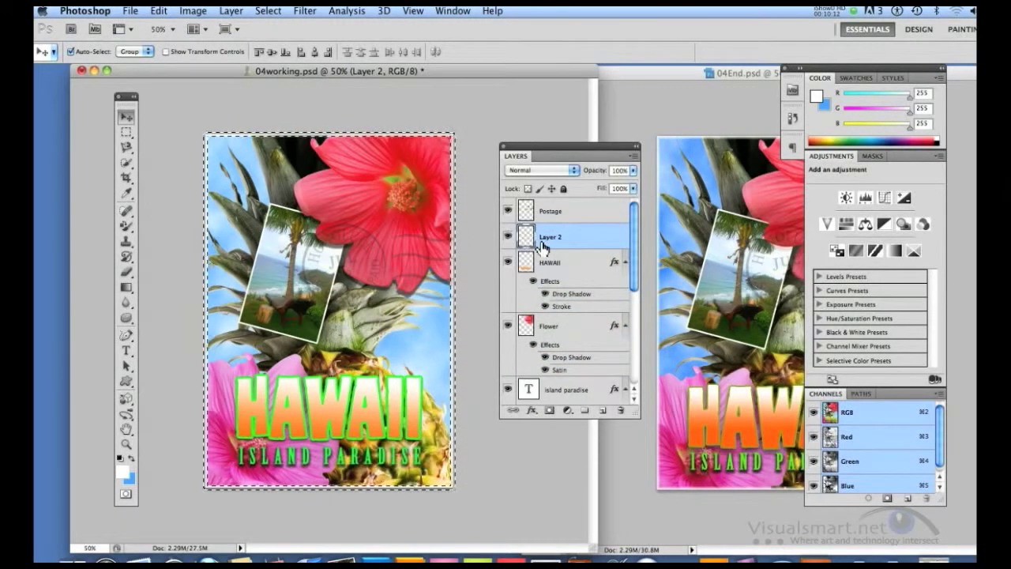
pyautogui.doubleClick(548, 237)
pyautogui.write('Horder')
pyautogui.press('Return')
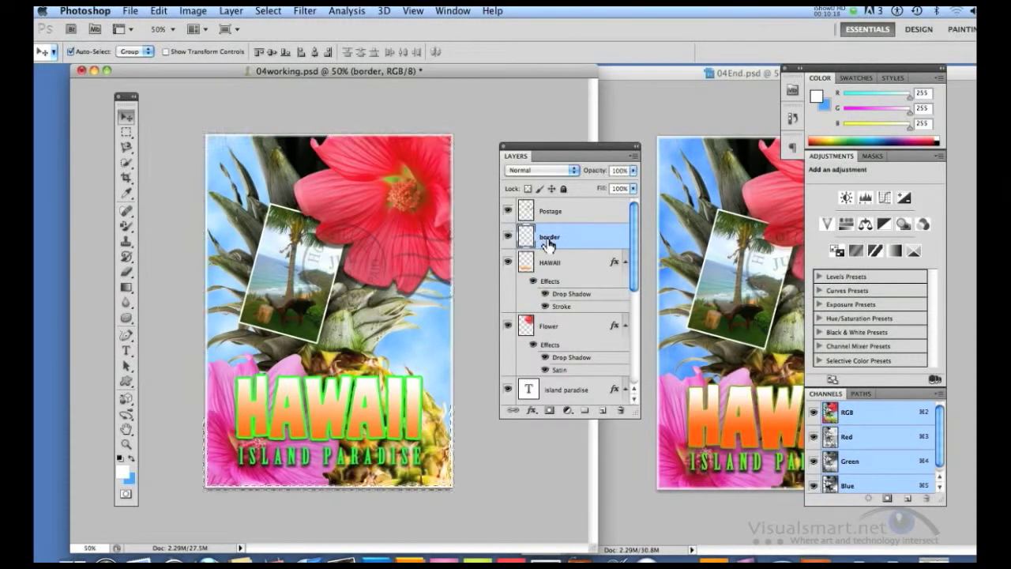
pyautogui.press('super+d')
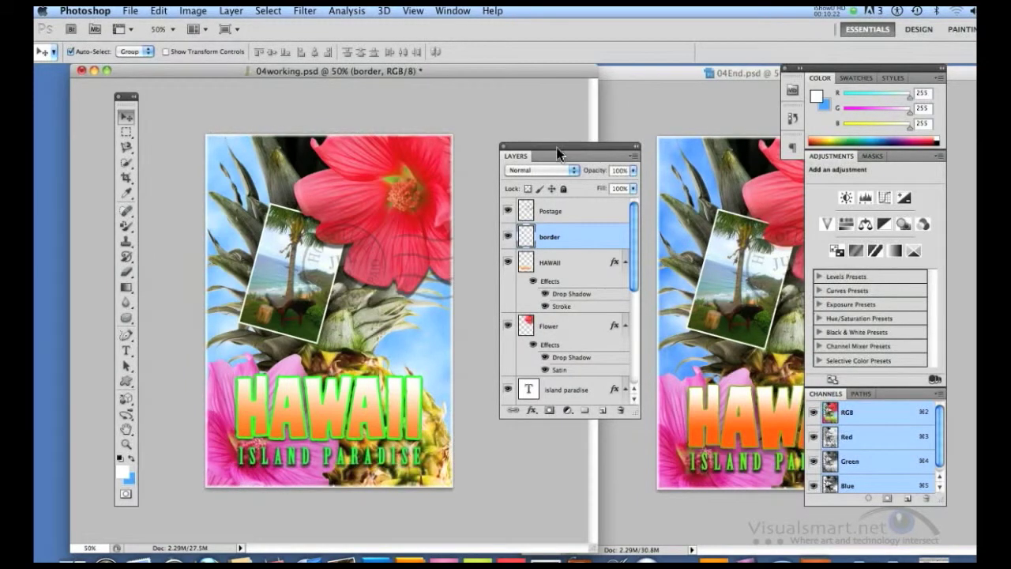
# Close the Layers panel and place the 04End.psd window beside 04working.psd to compare the two postcards.
pyautogui.click(504, 147)
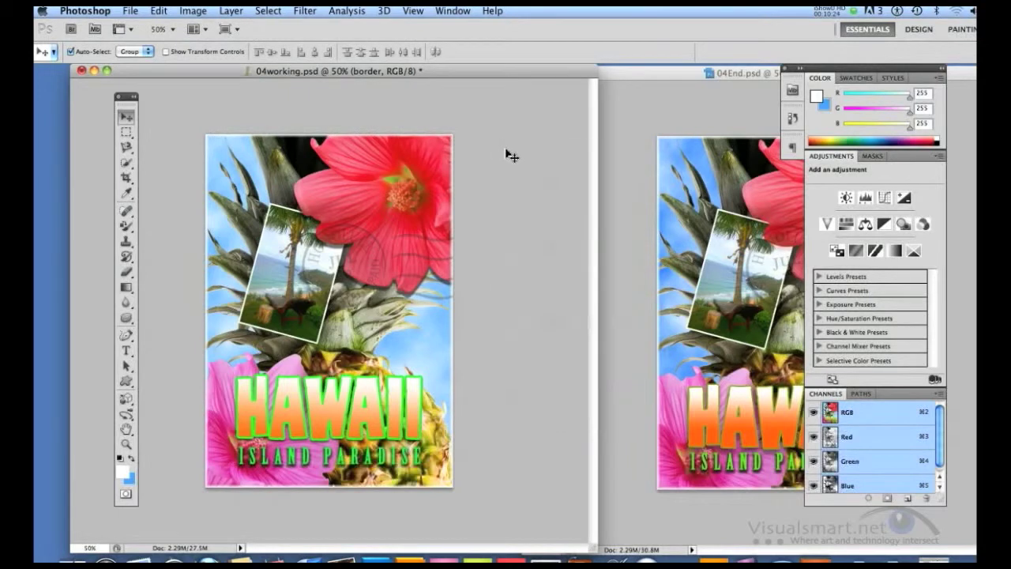
pyautogui.moveTo(683, 77); pyautogui.dragTo(616, 74)
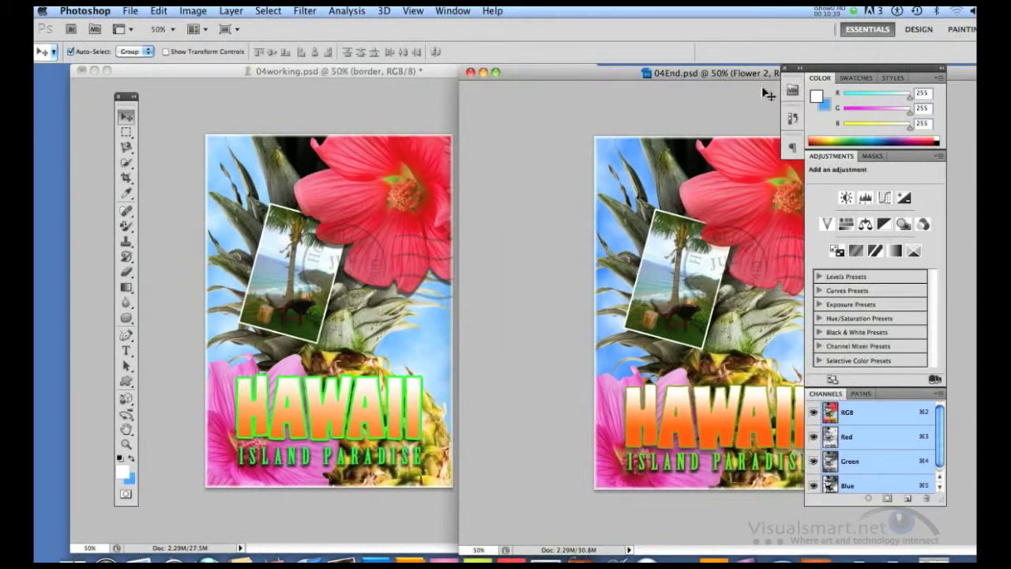
pyautogui.moveTo(729, 73); pyautogui.dragTo(725, 76)
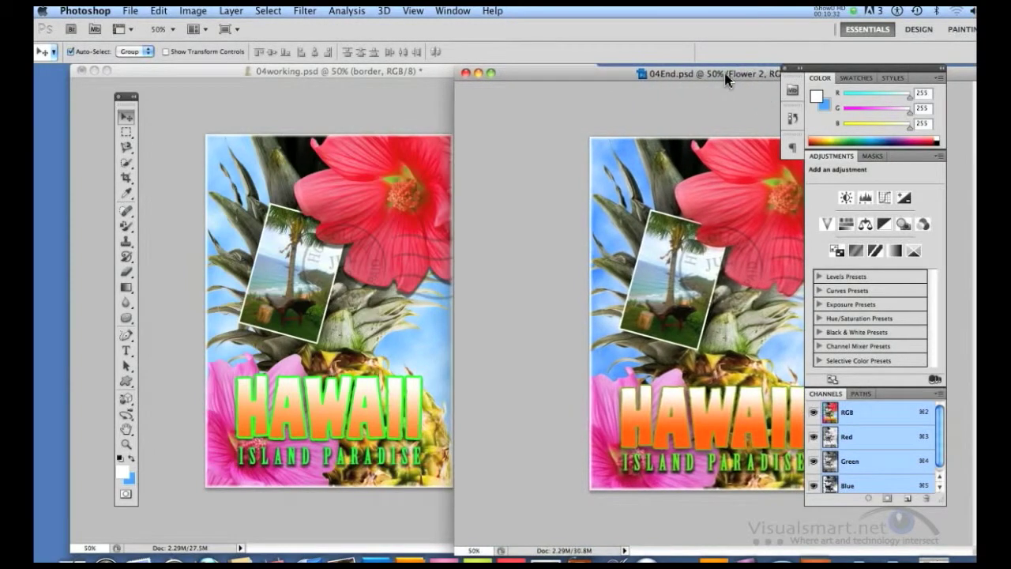
pyautogui.click(423, 73)
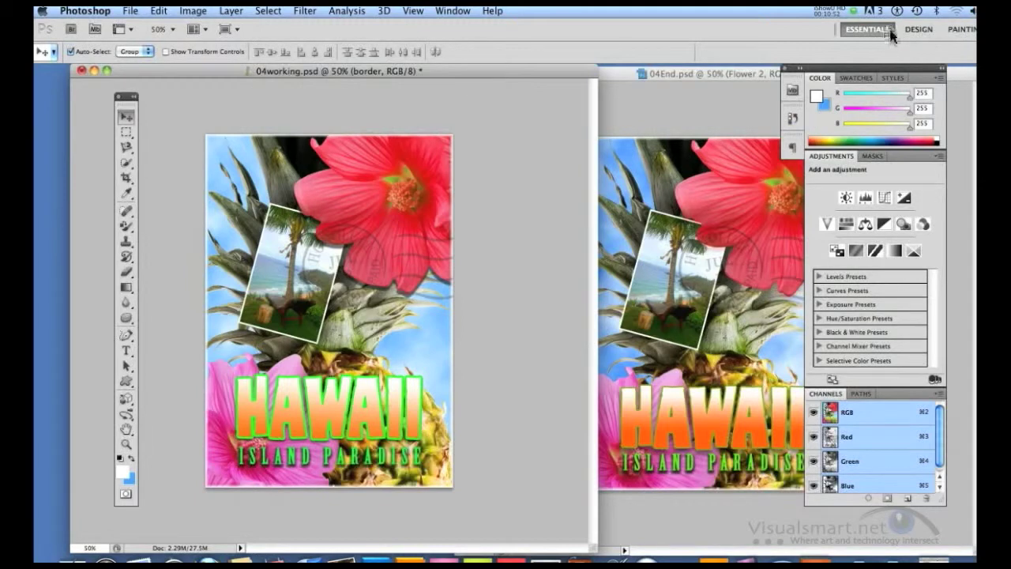
# Reset the Essentials workspace and move the panel dock fully into view over the 04End.psd window.
pyautogui.click(970, 30)
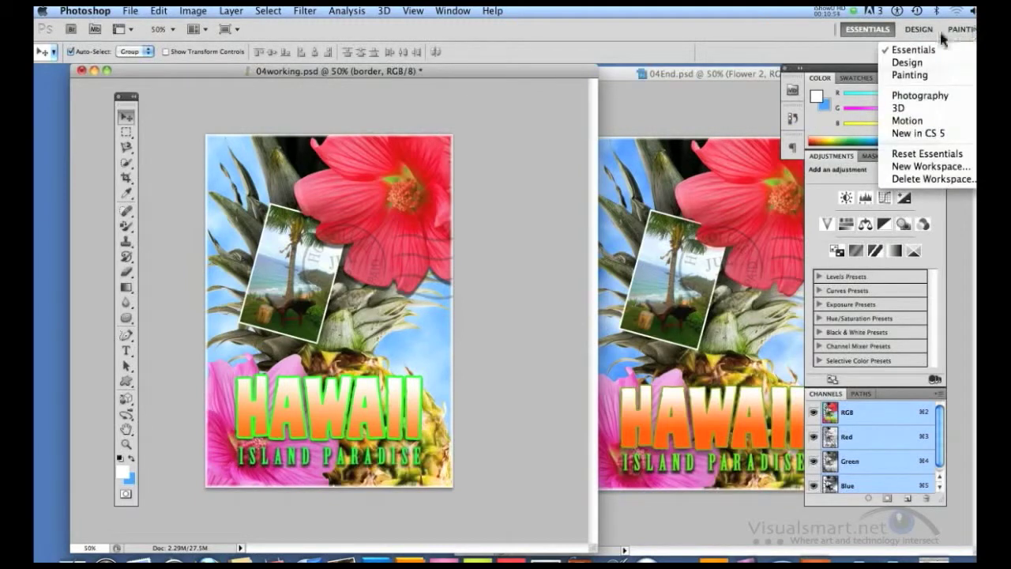
pyautogui.click(901, 162)
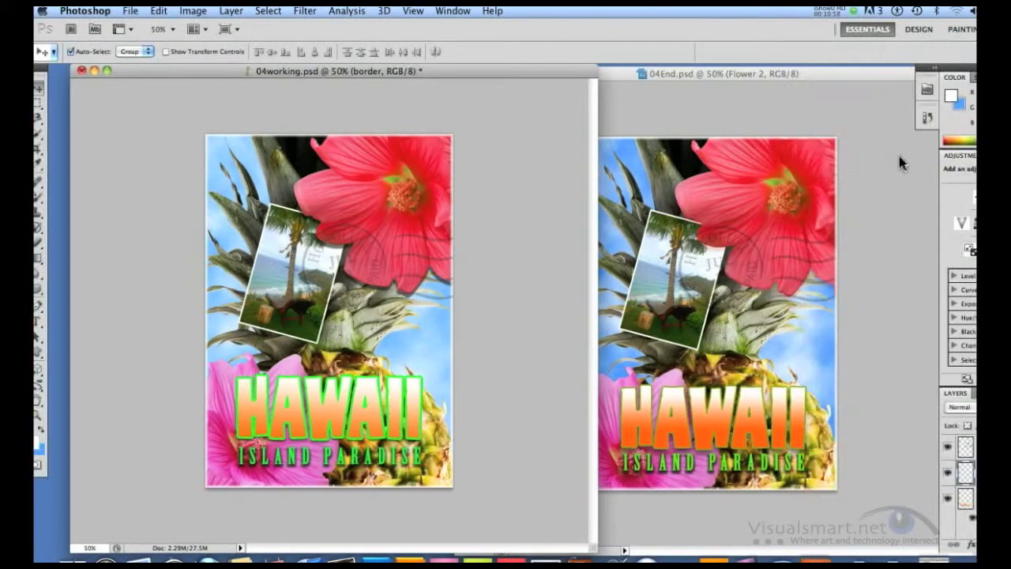
pyautogui.moveTo(953, 76); pyautogui.dragTo(670, 77)
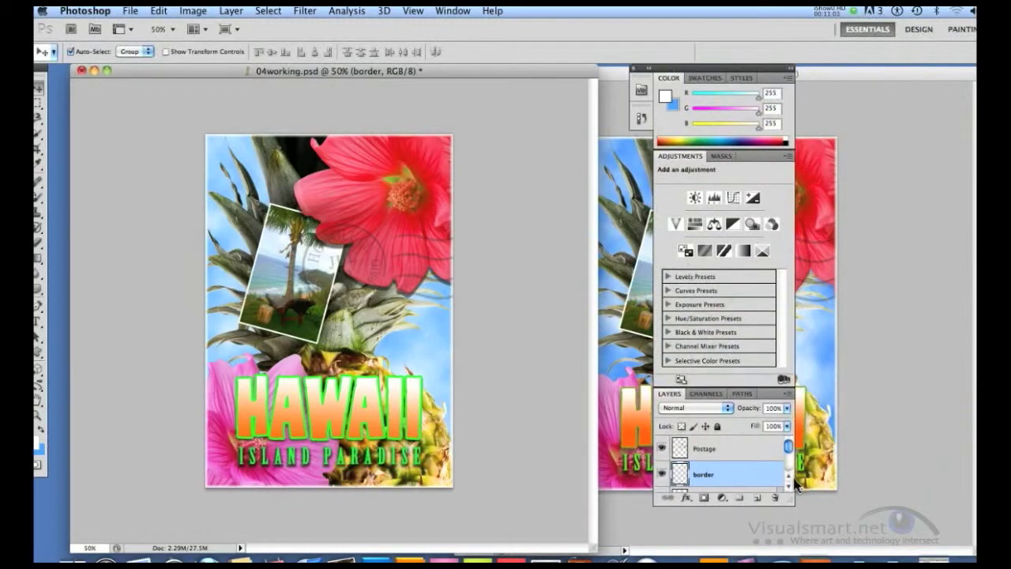
# Flatten all layers of 04working.psd into a single Background layer.
pyautogui.click(786, 394)
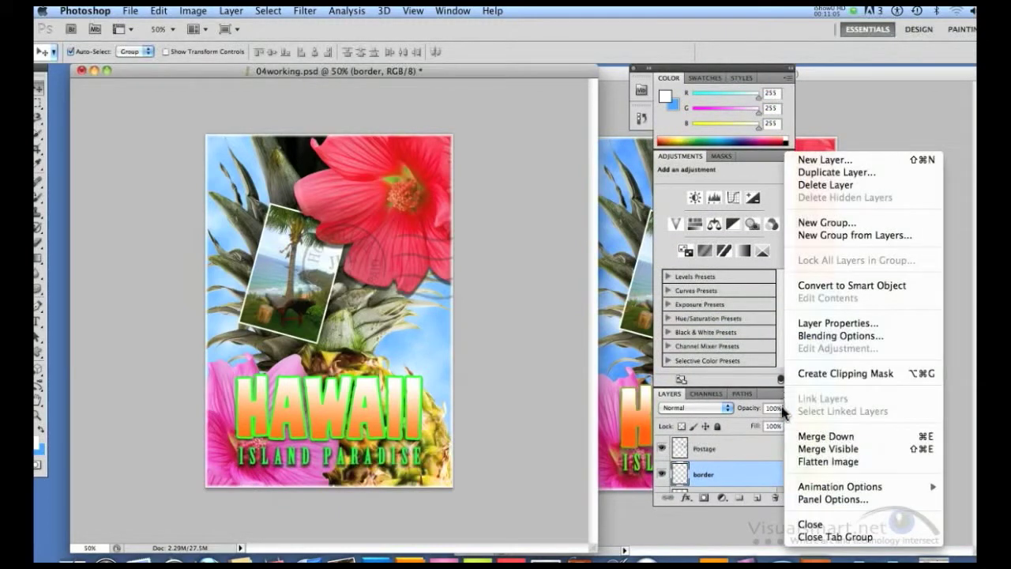
pyautogui.click(808, 466)
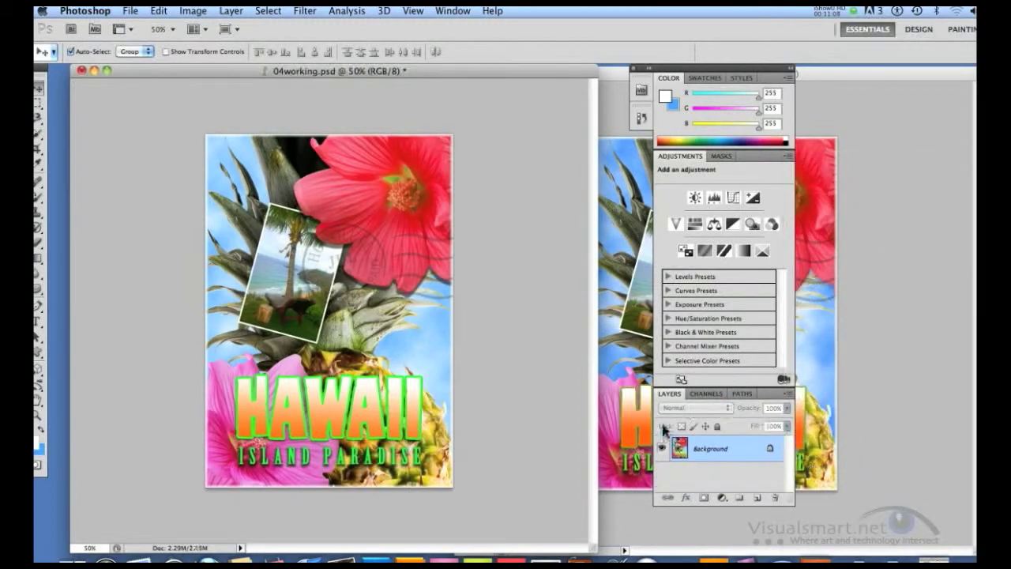
pyautogui.moveTo(681, 452); pyautogui.dragTo(722, 459)
pyautogui.moveTo(725, 465); pyautogui.dragTo(240, 104)
# Save the flattened postcard as a separate Photoshop file named 04flat.psd in the Lesson04 folder.
pyautogui.click(130, 11)
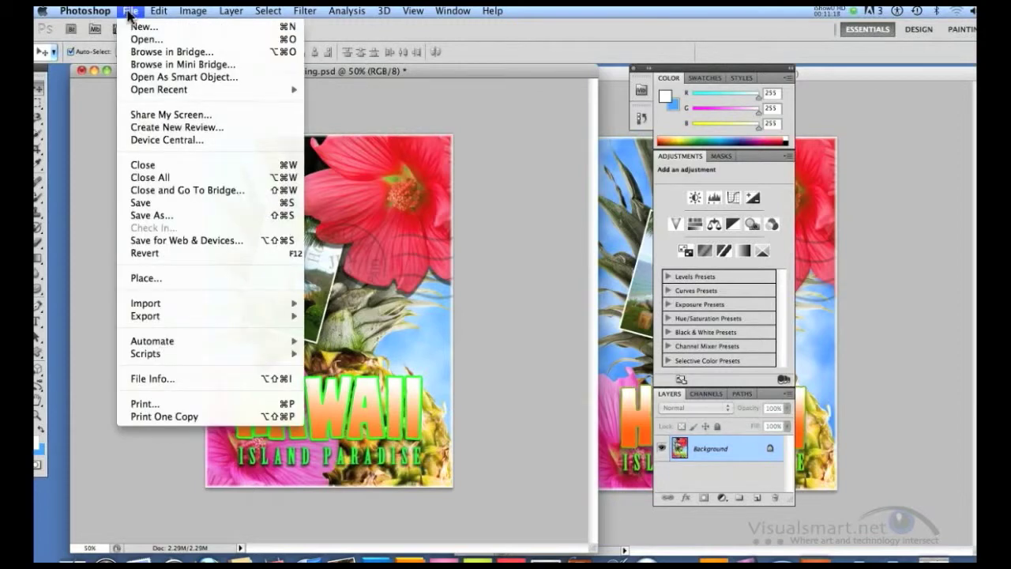
pyautogui.click(180, 214)
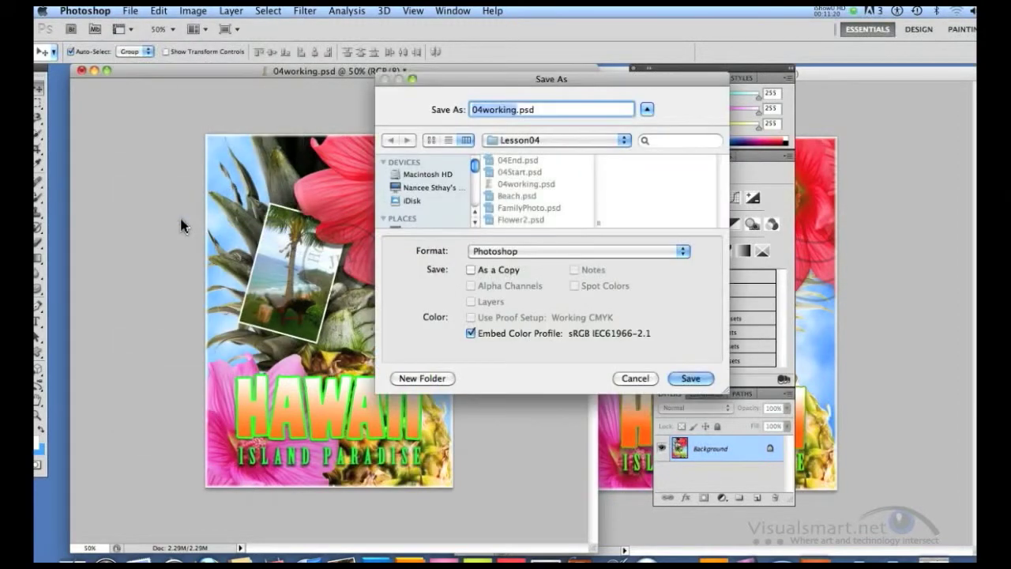
pyautogui.click(521, 111)
pyautogui.press('BackSpace')
pyautogui.press('BackSpace')
pyautogui.press('BackSpace')
pyautogui.press('BackSpace')
pyautogui.press('BackSpace')
pyautogui.press('BackSpace')
pyautogui.press('BackSpace')
pyautogui.write('flat')
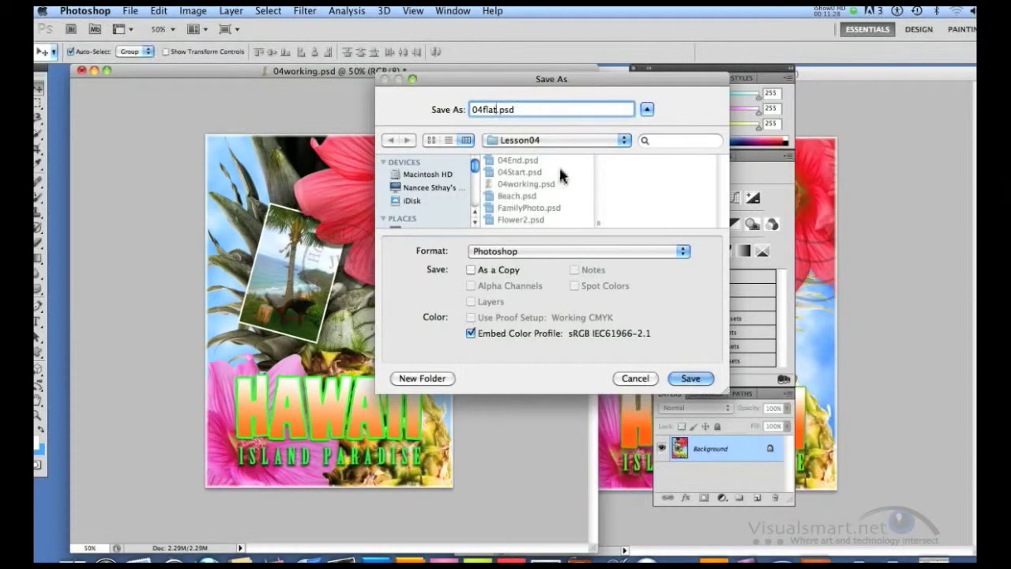
pyautogui.click(691, 379)
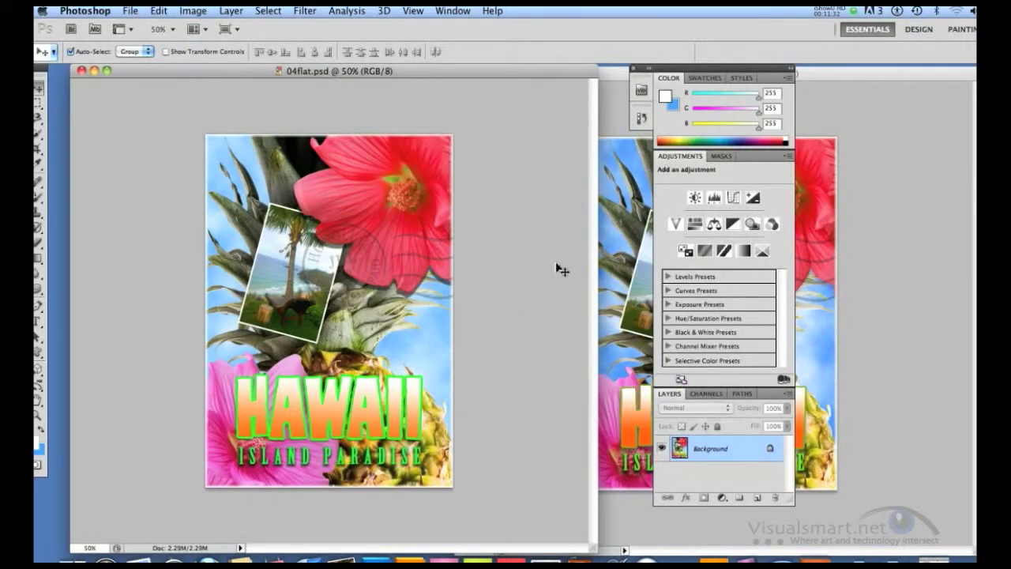